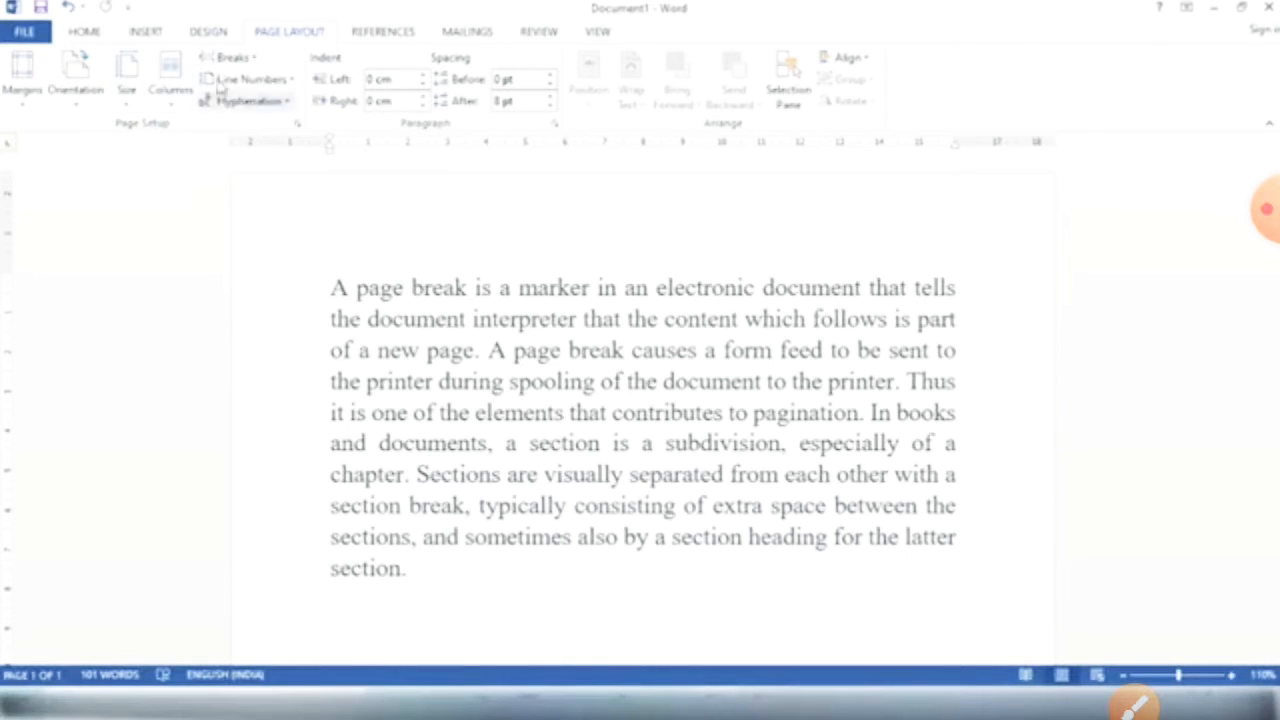
click(252, 60)
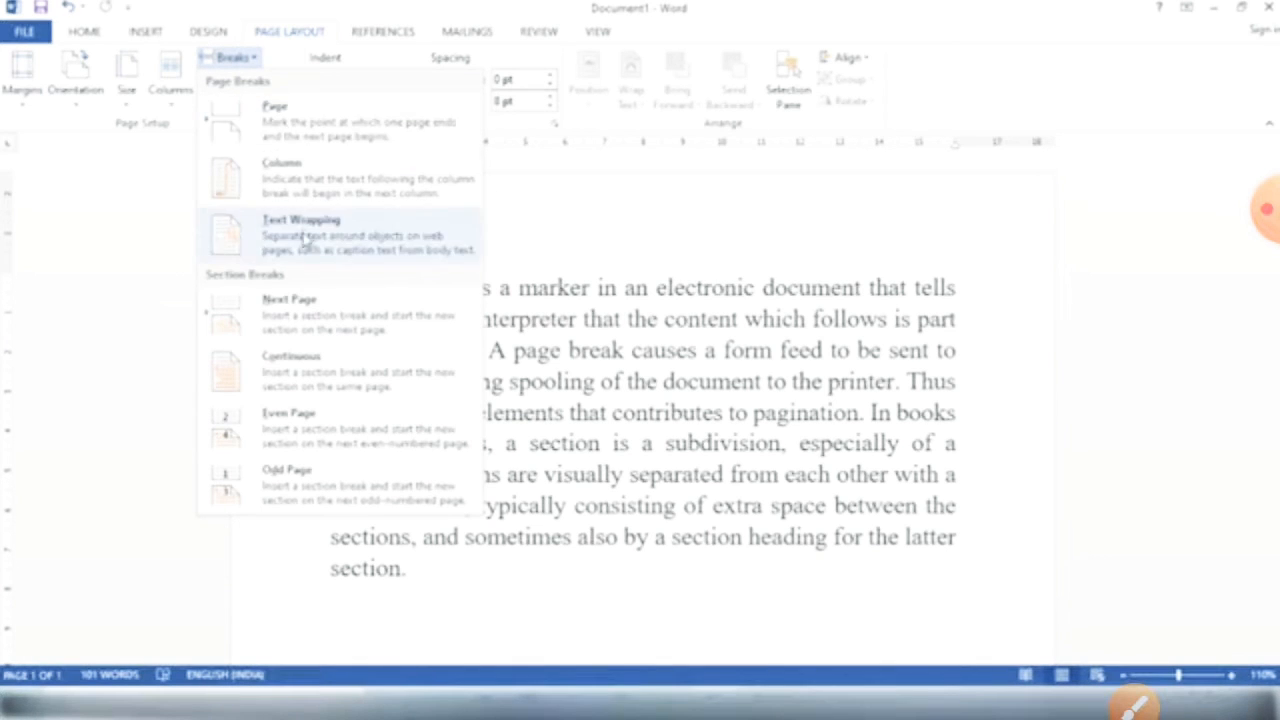
click(523, 217)
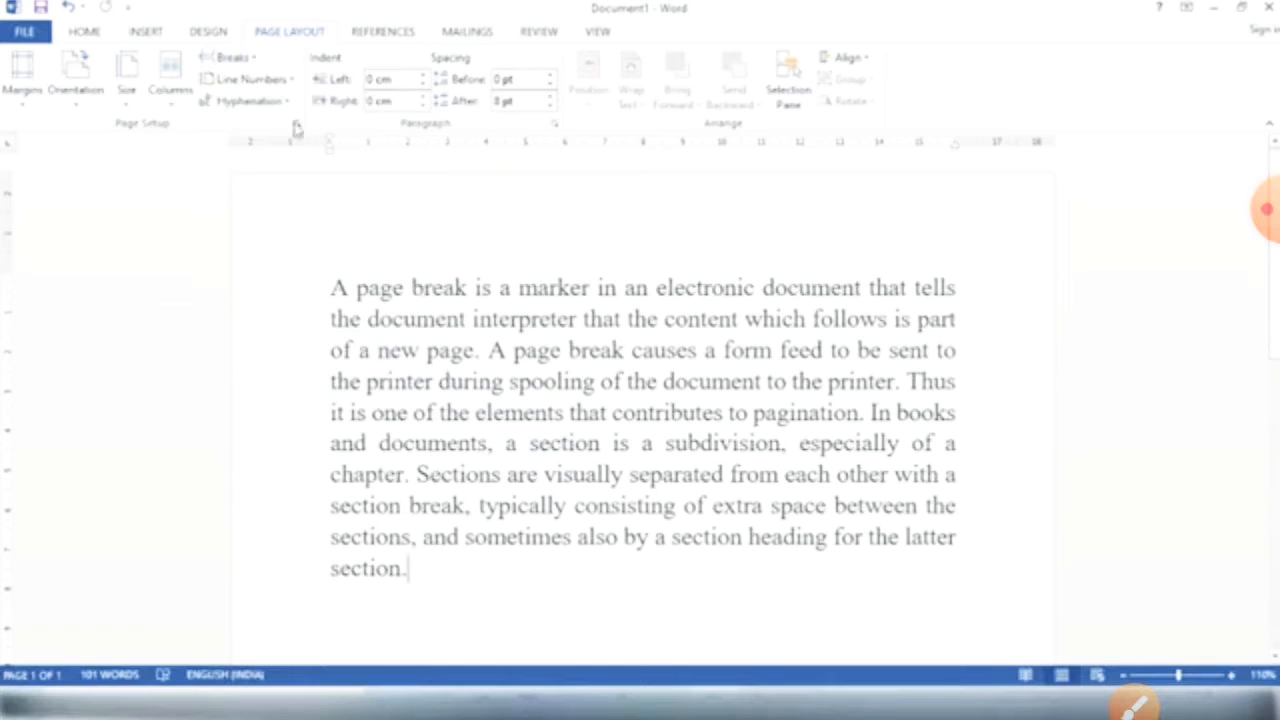
click(240, 57)
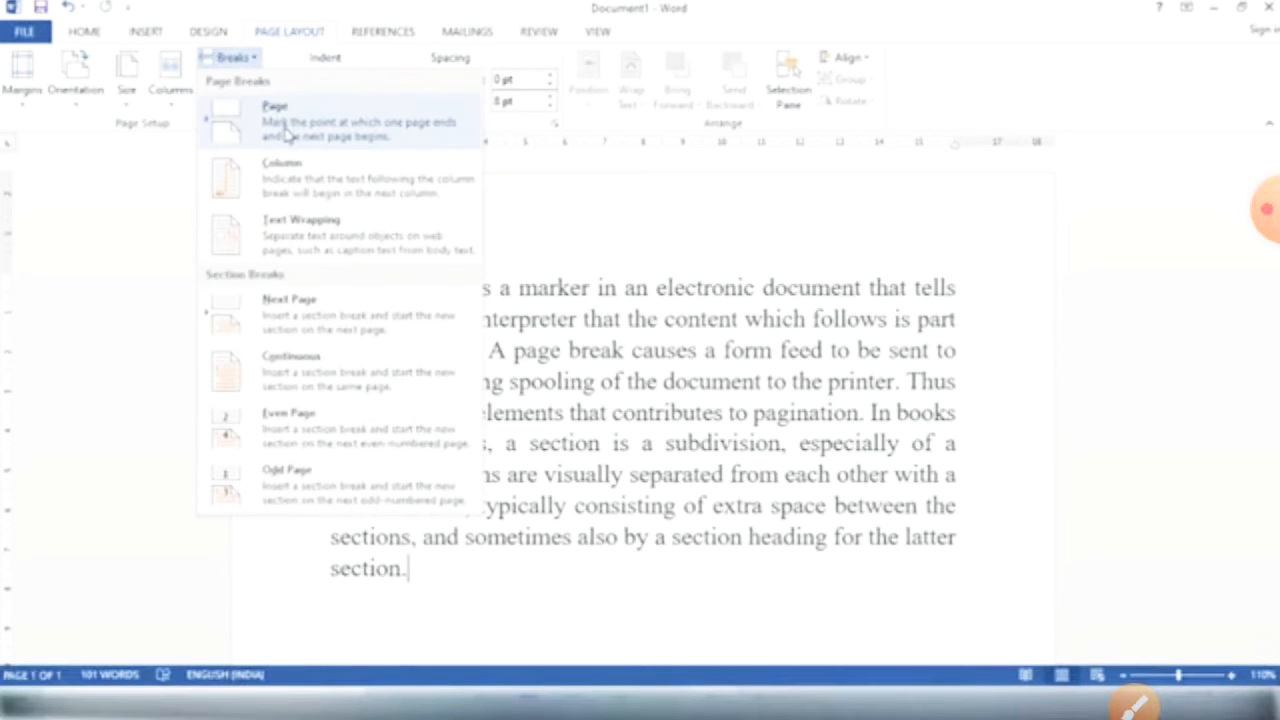
click(627, 380)
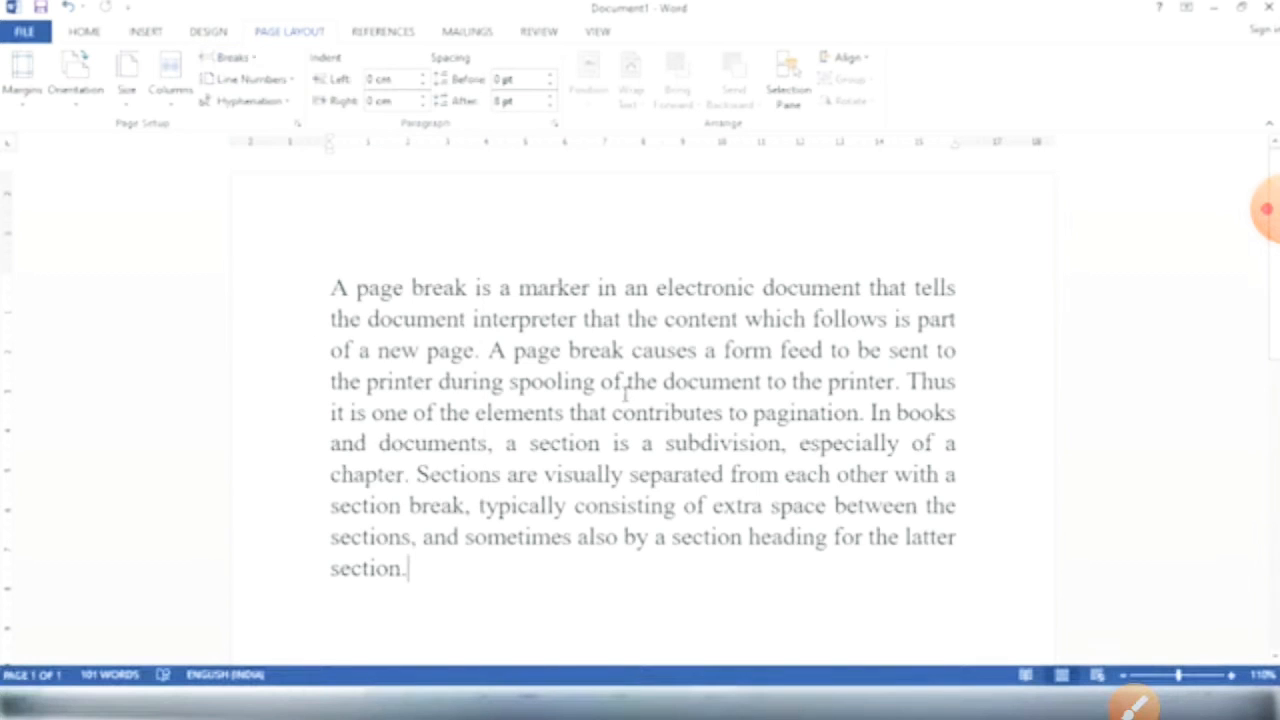
Insert a page break before the sentence starting "A page break causes", check both pages, and remove the break
click(487, 350)
click(232, 57)
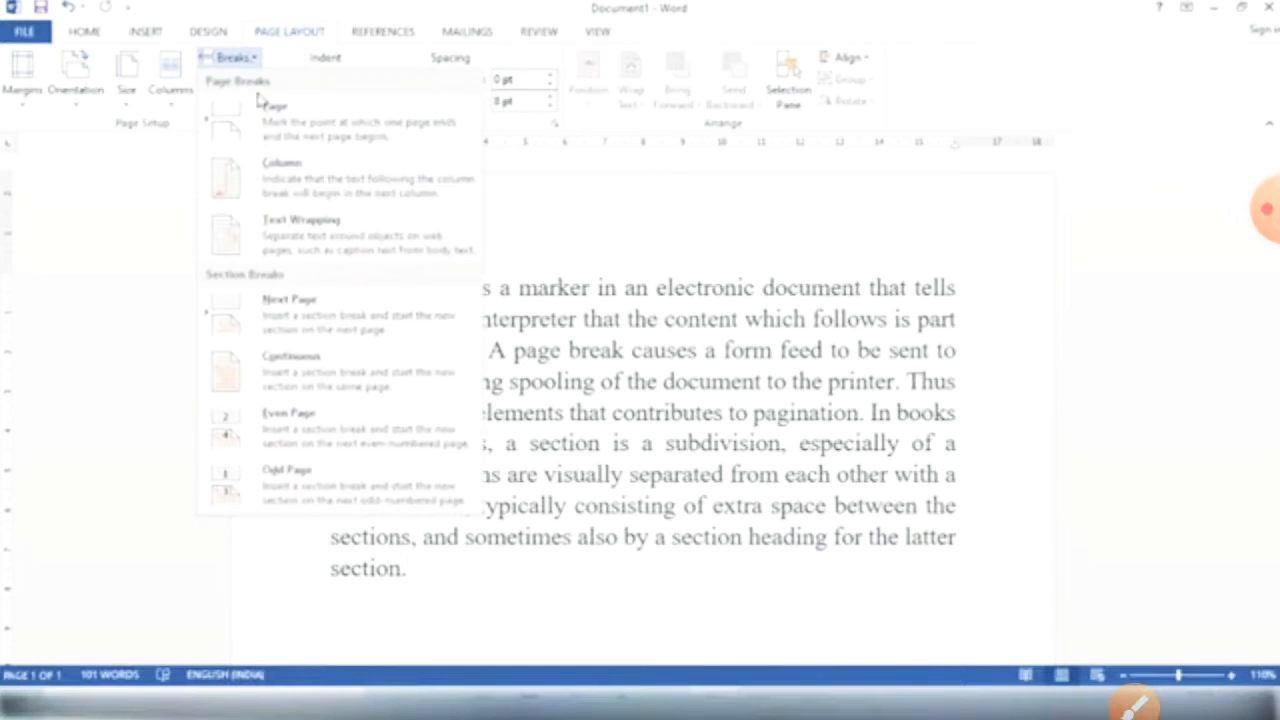
click(270, 118)
scroll(489, 336, down, 5)
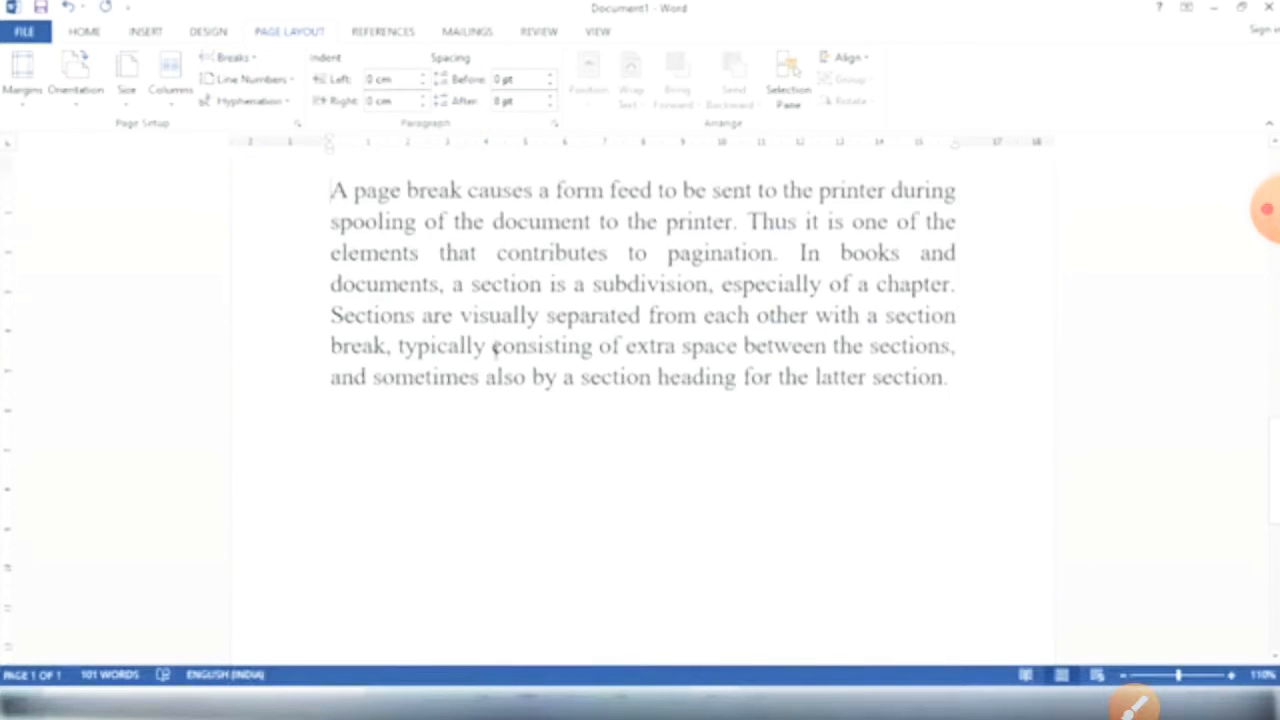
scroll(500, 350, up, 1)
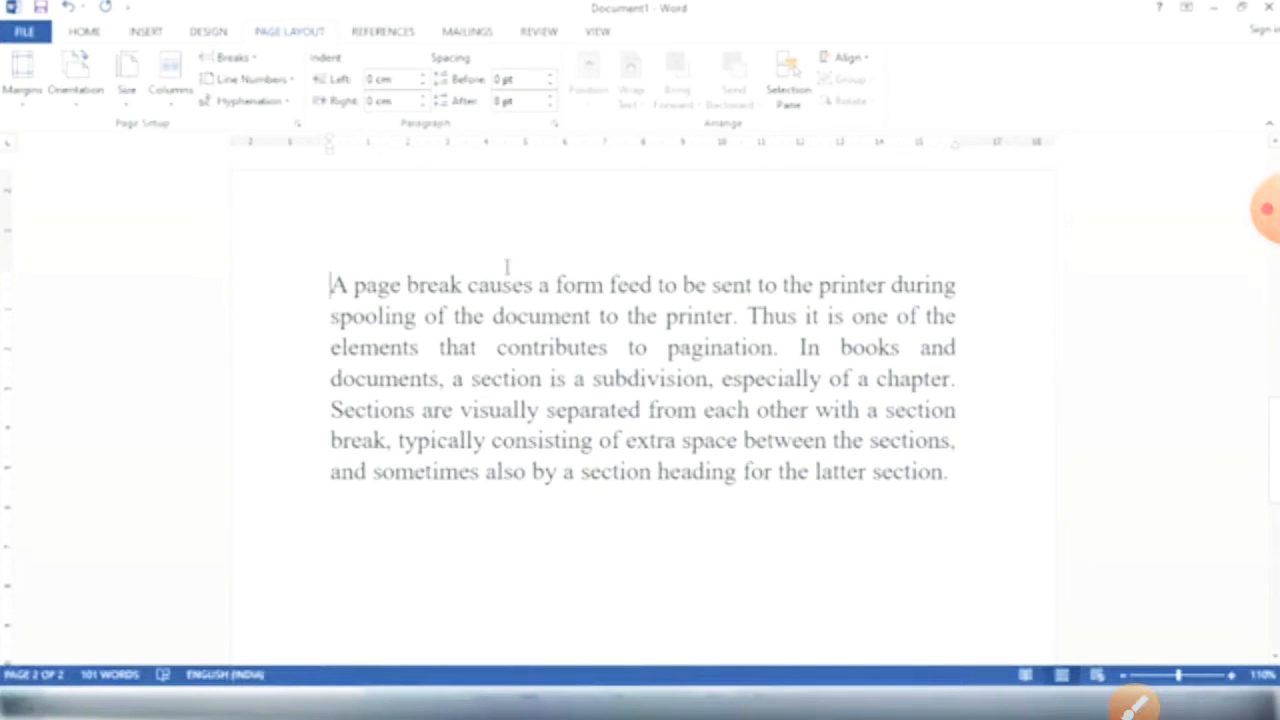
scroll(423, 300, up, 5)
scroll(436, 293, up, 2)
scroll(434, 317, down, 5)
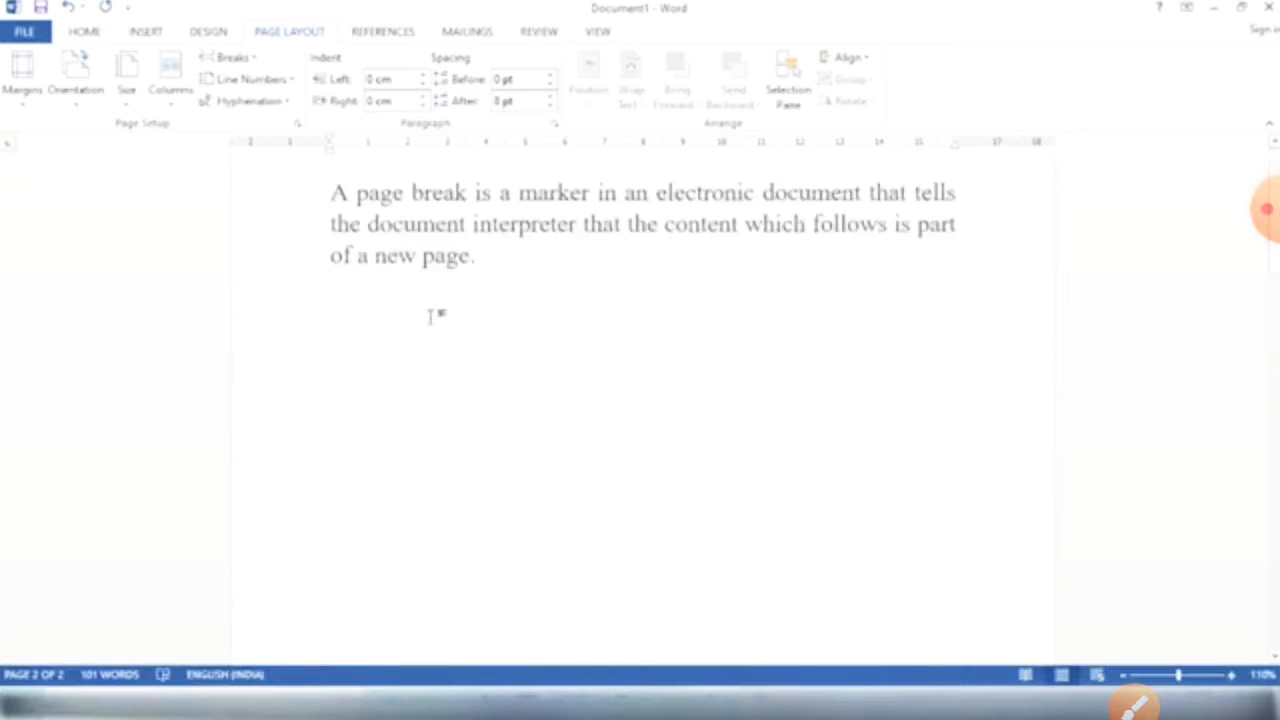
scroll(450, 357, down, 3)
scroll(460, 360, up, 6)
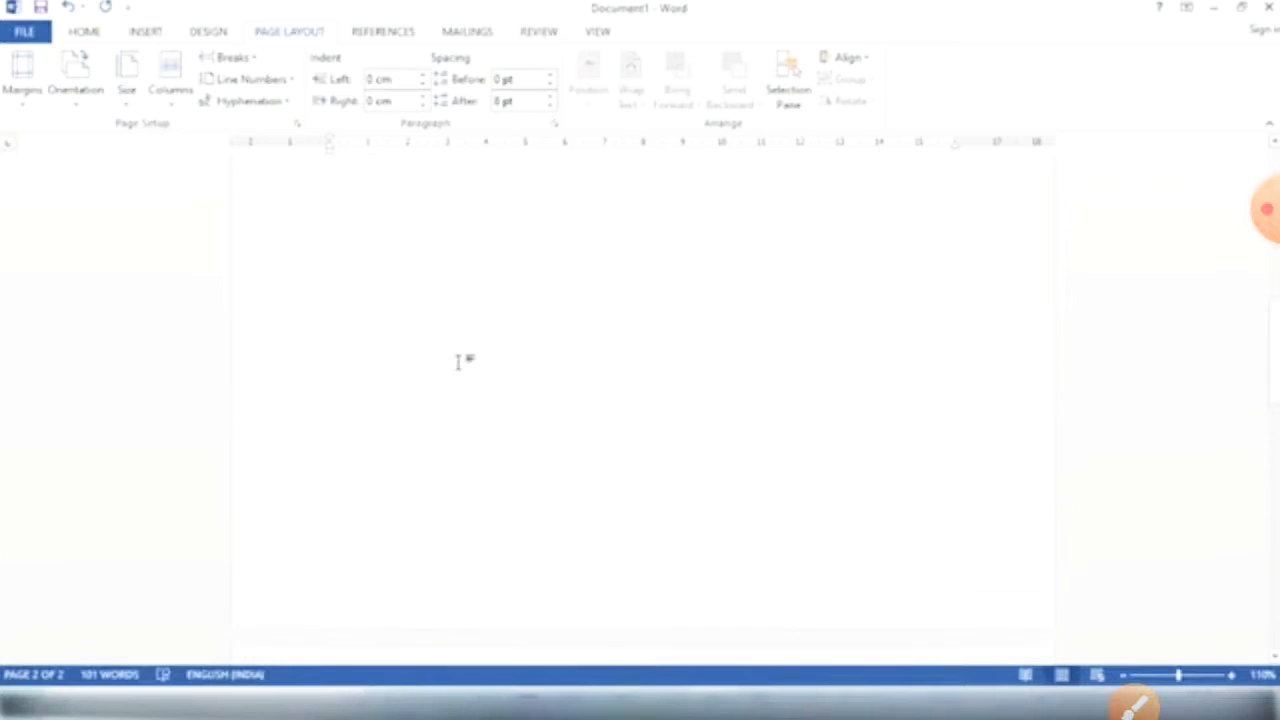
key(Delete)
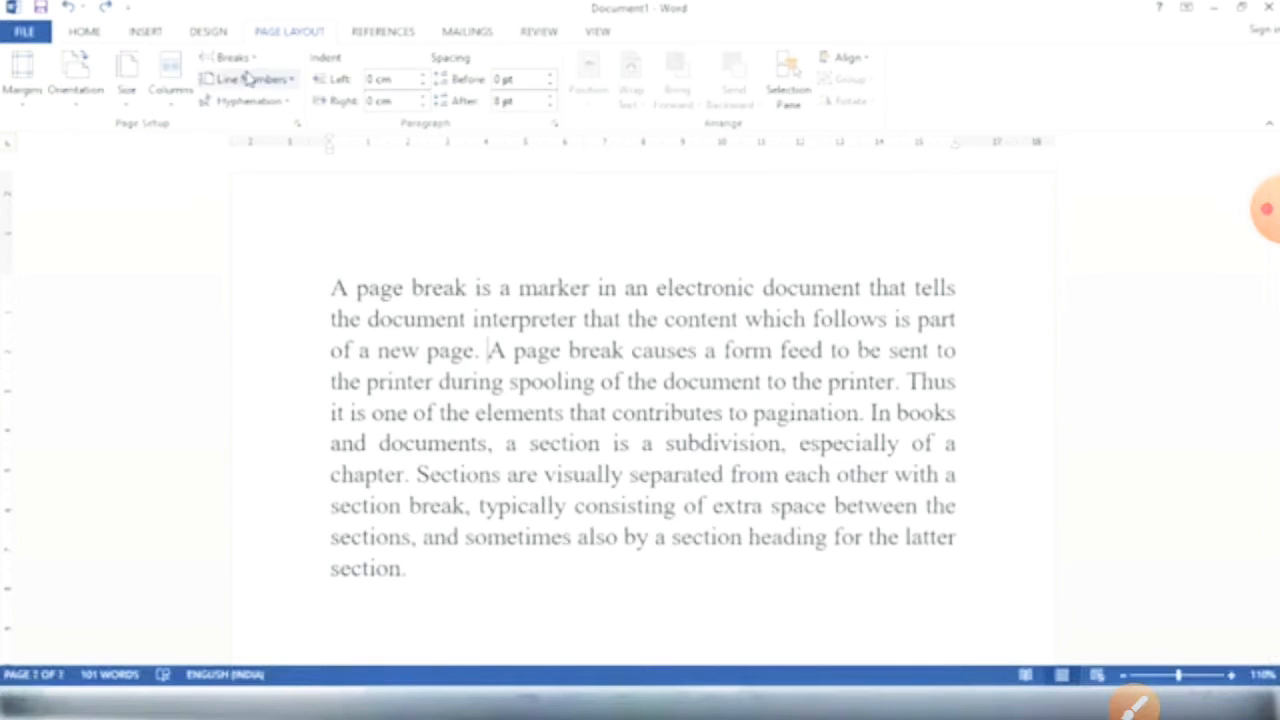
Lay out the text in two columns and insert a column break before the sentence starting "A page break causes"
click(231, 57)
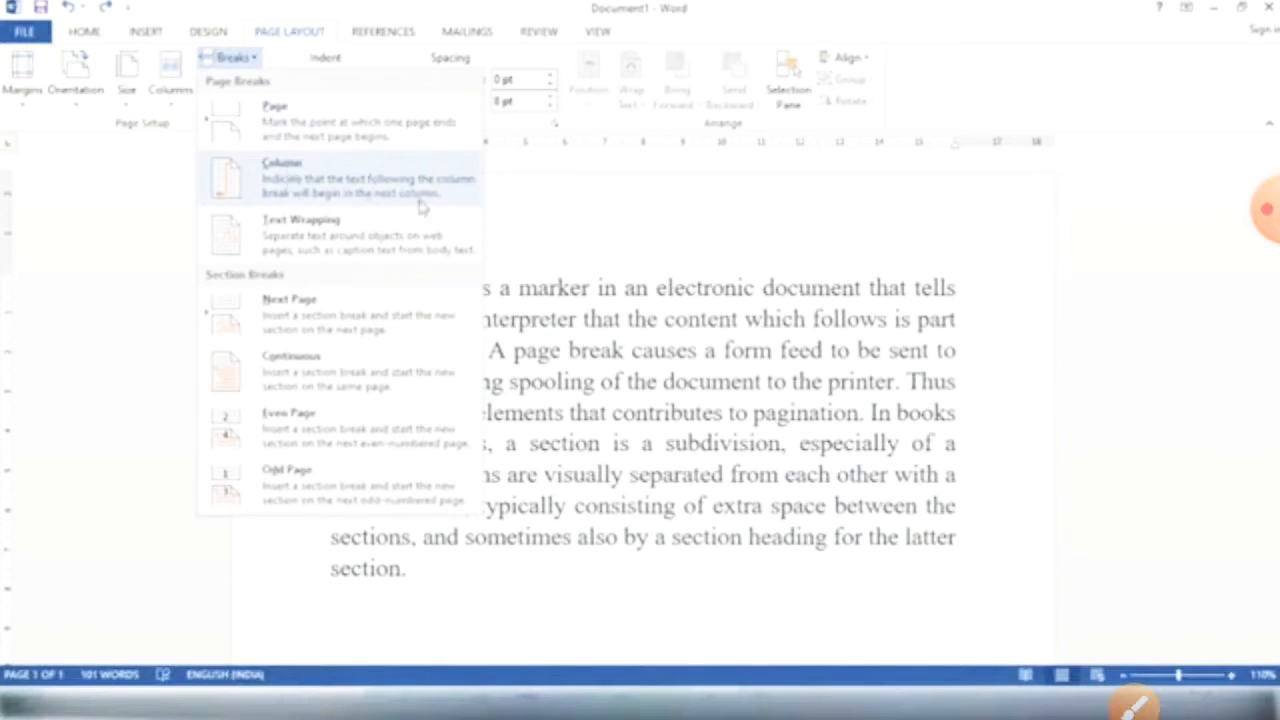
click(466, 194)
click(172, 82)
click(210, 178)
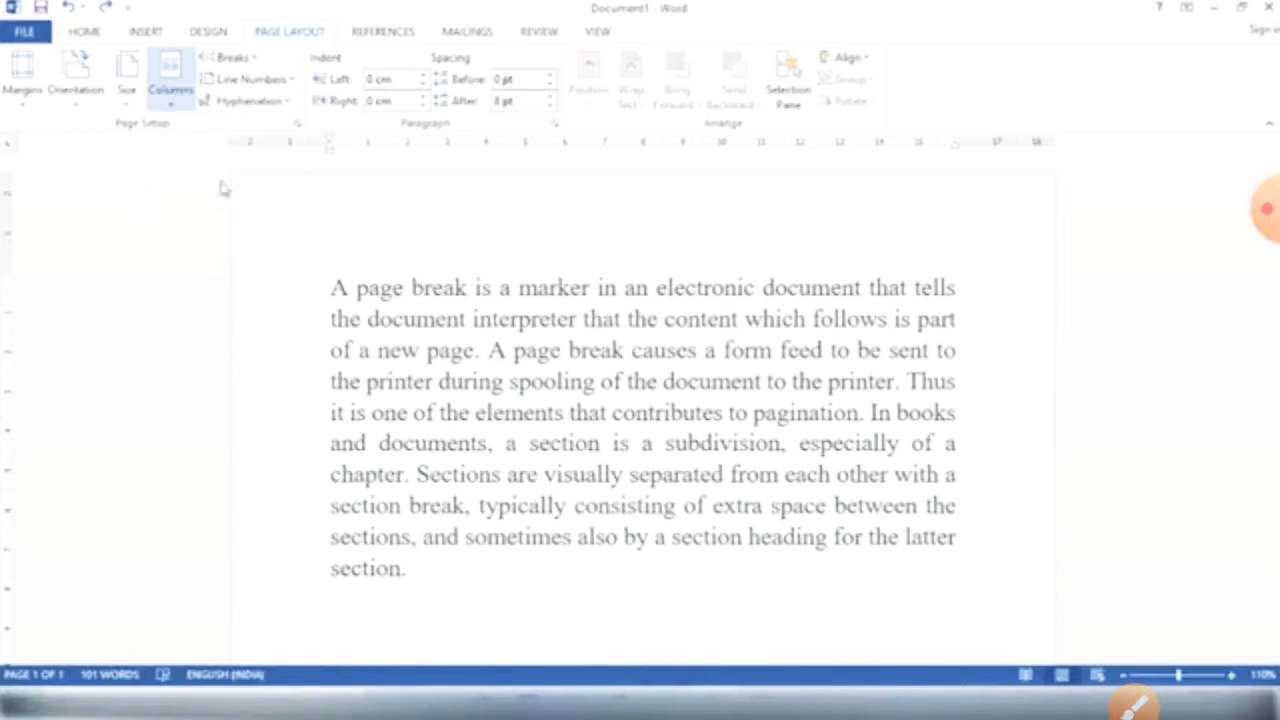
click(238, 58)
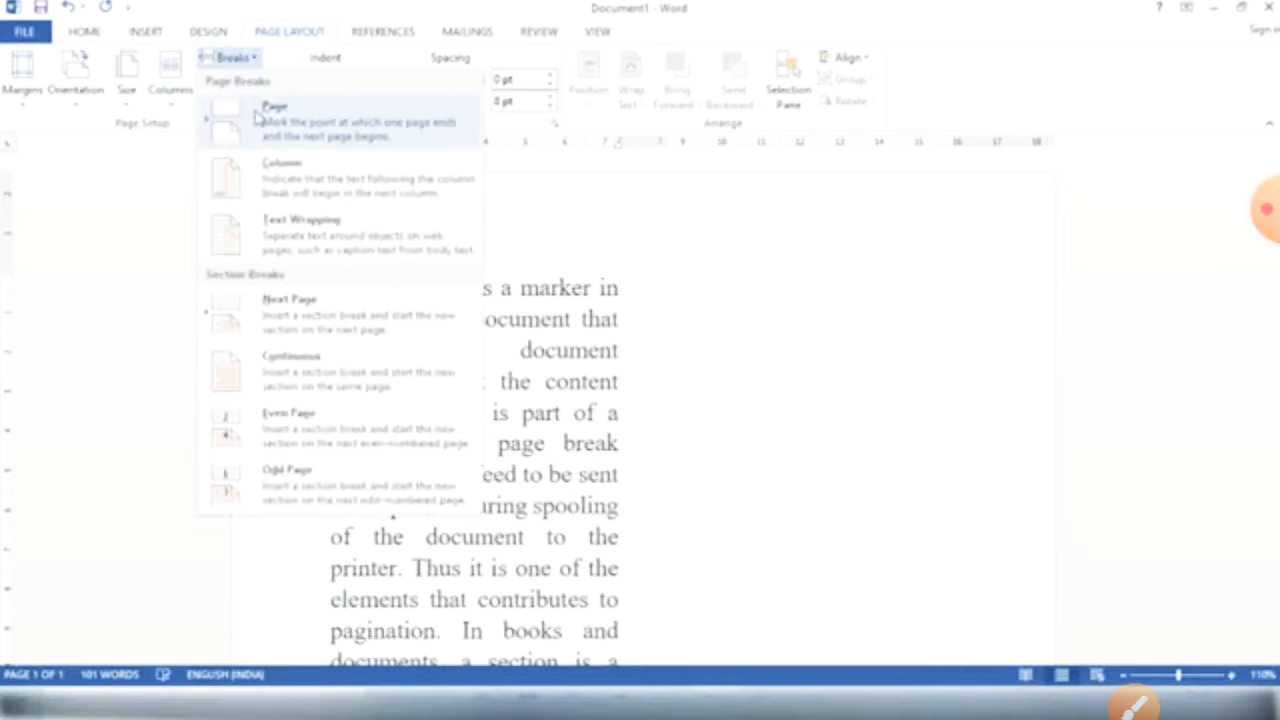
click(272, 199)
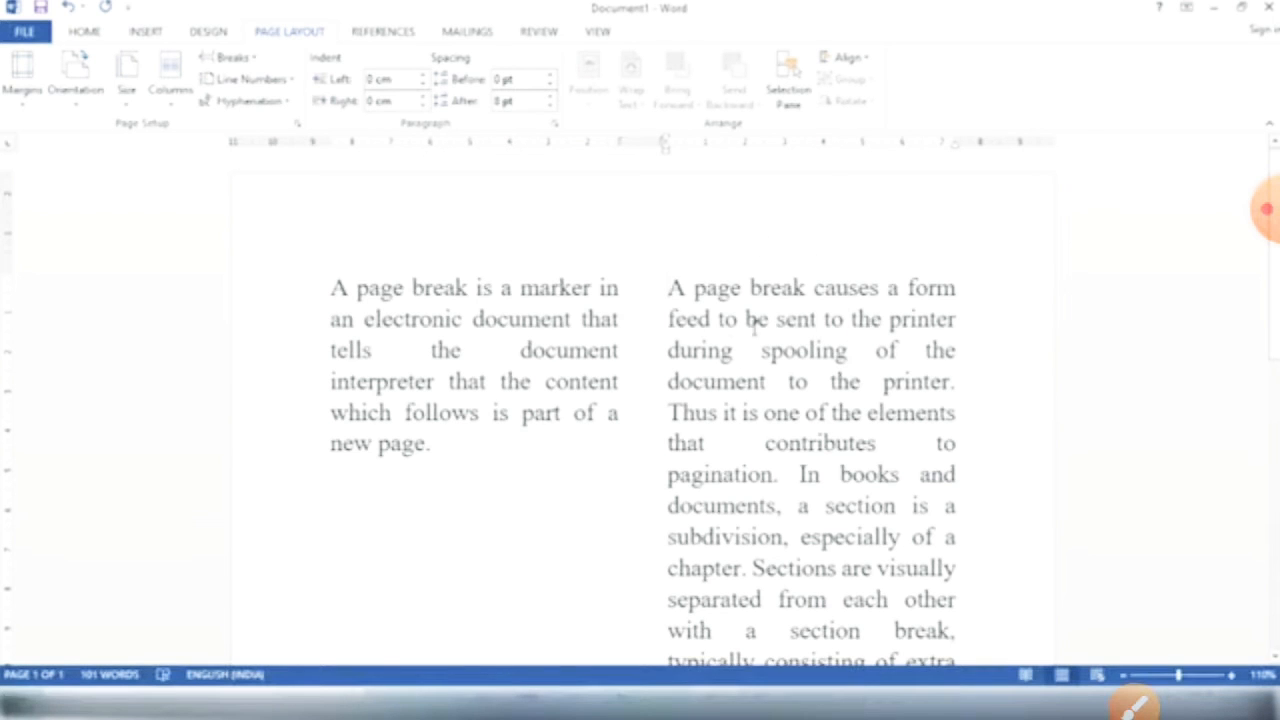
Review the text split across both columns and undo the column break and the two-column layout
scroll(755, 320, down, 6)
scroll(797, 395, up, 6)
key(ctrl+z)
key(ctrl+z)
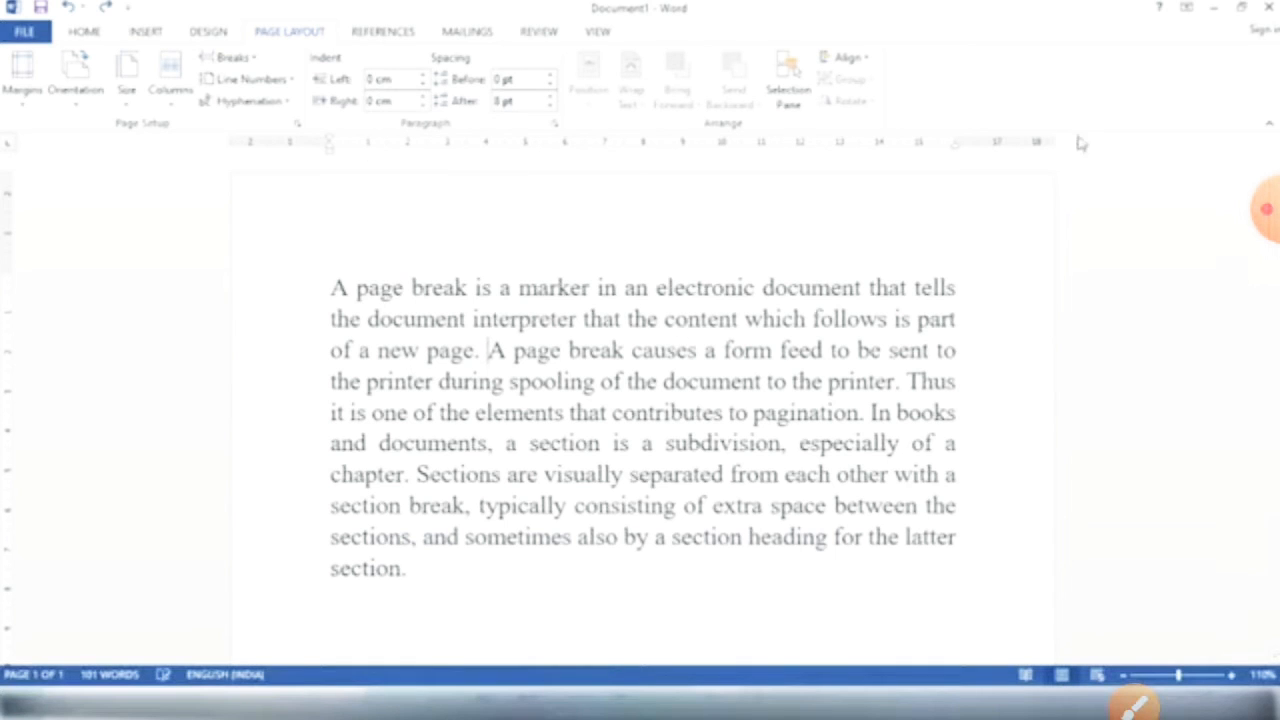
Try a column break before "A page break causes" in the single-column layout, check the pages, and remove it
click(232, 57)
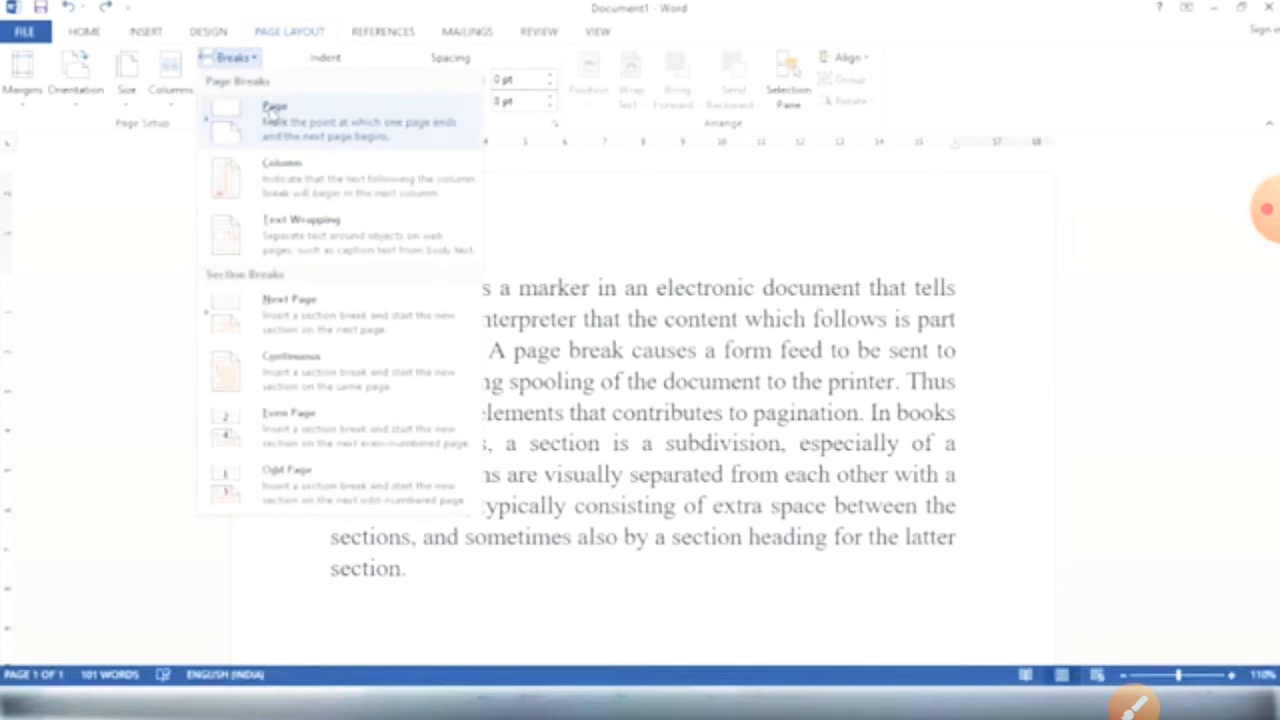
click(300, 190)
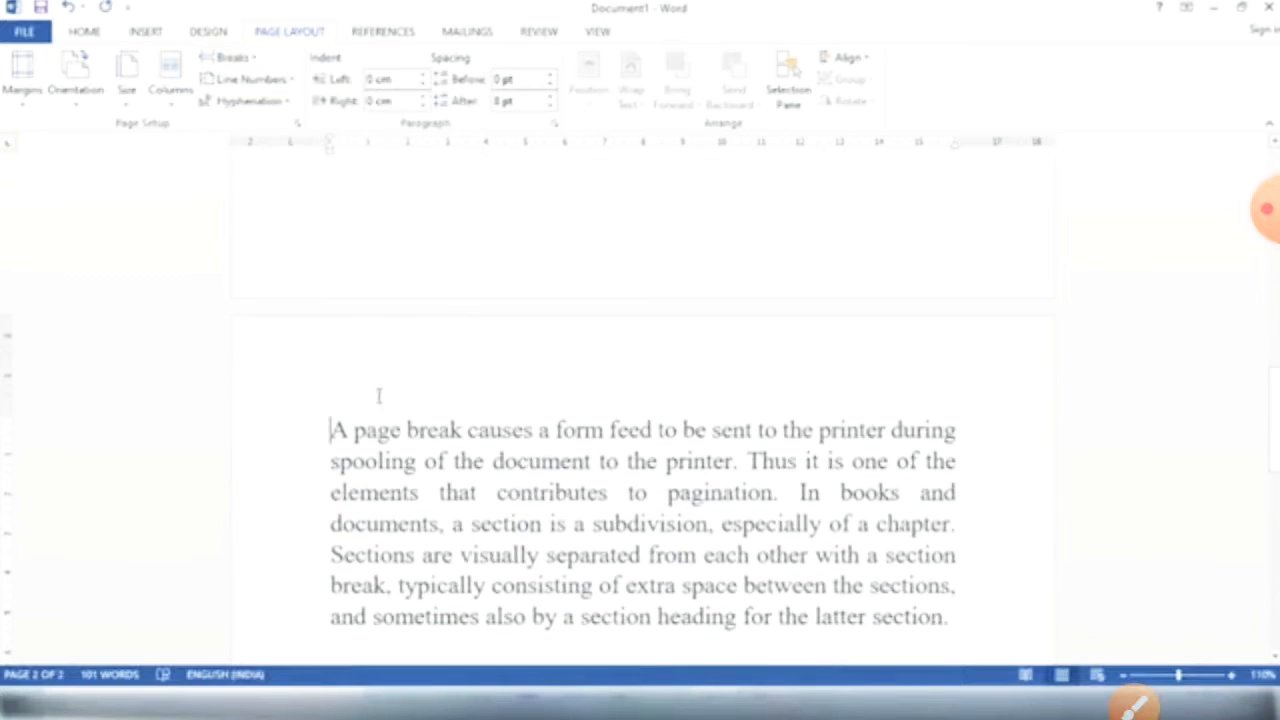
scroll(487, 482, down, 5)
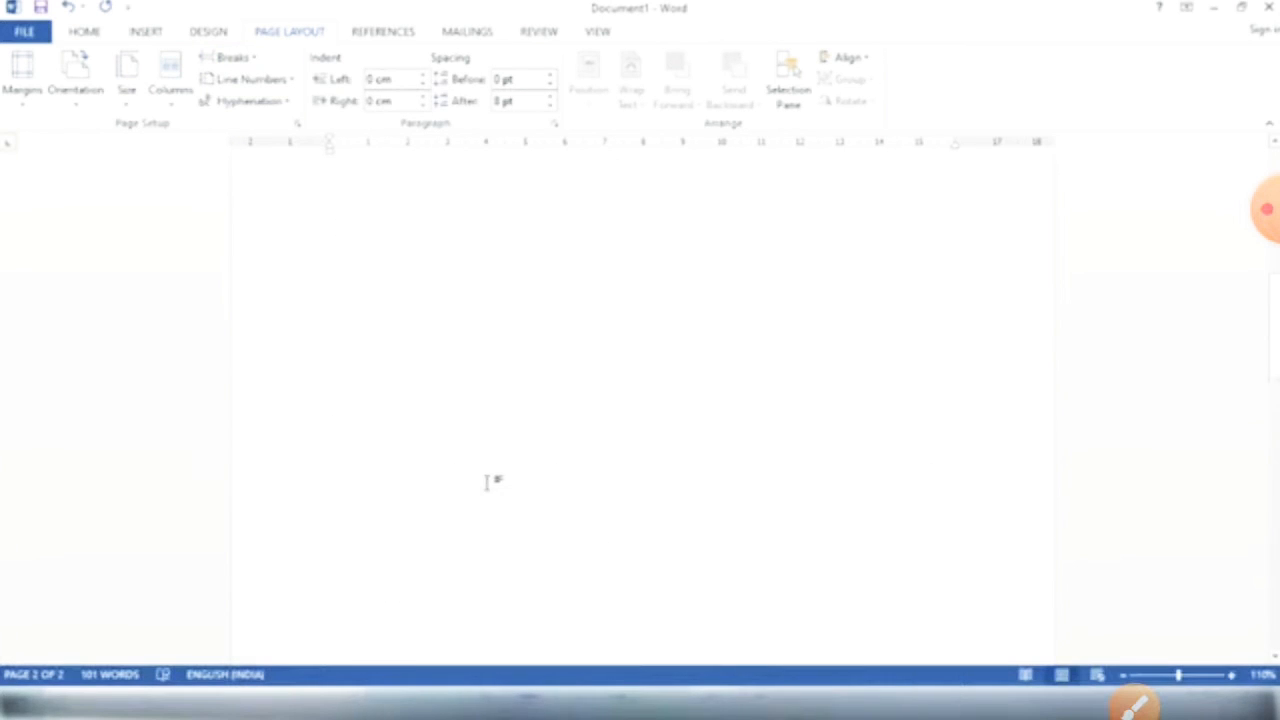
scroll(488, 484, up, 3)
key(BackSpace)
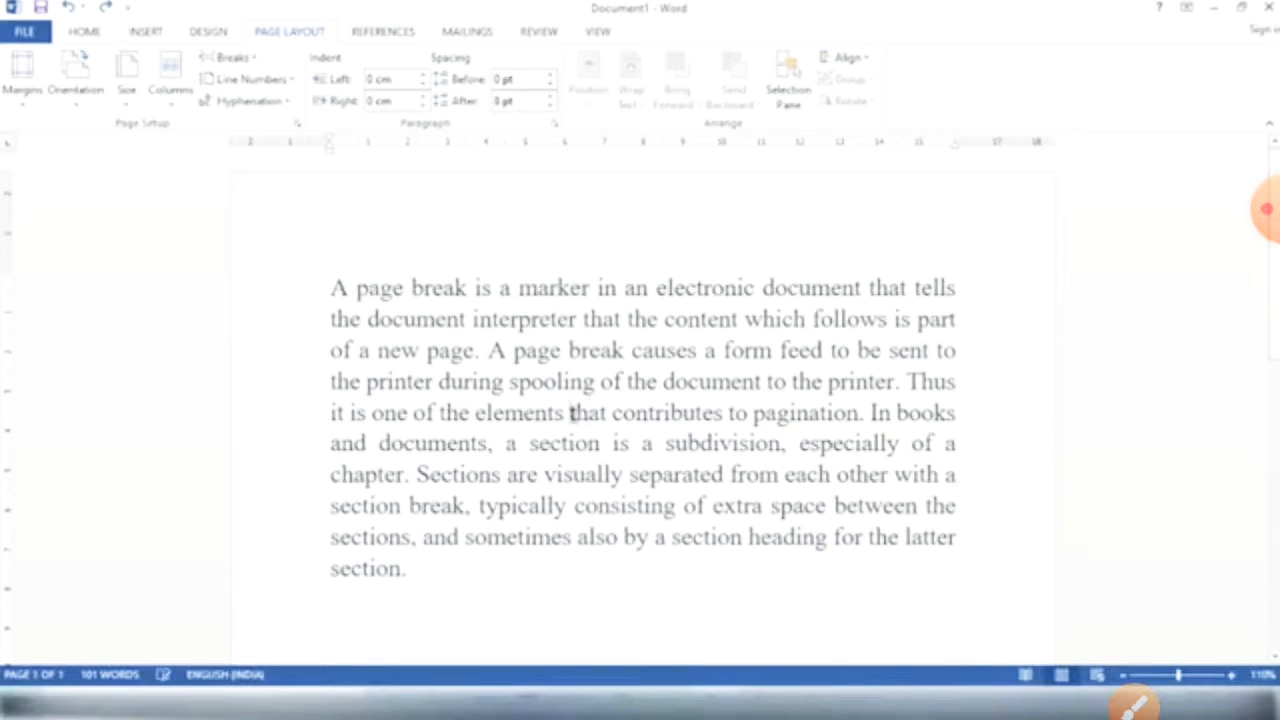
Insert a text wrapping break before "that contributes to pagination" and delete it together with the stray "z"
click(232, 57)
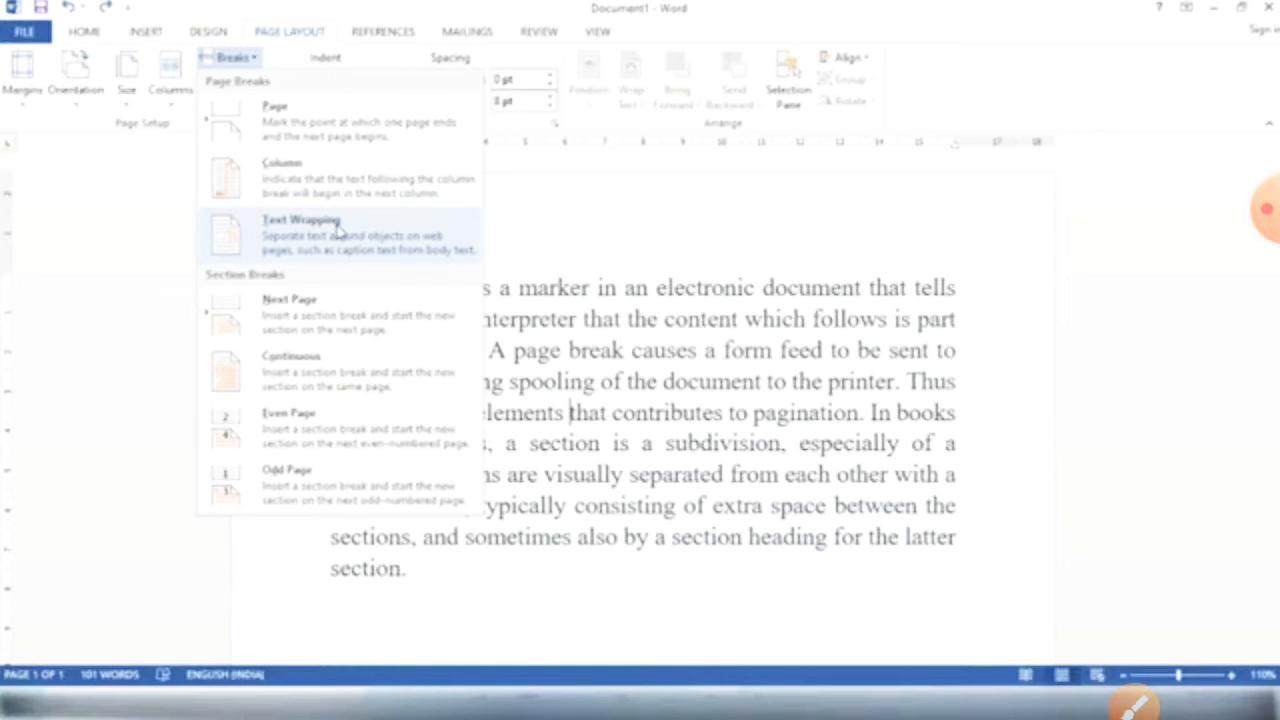
click(338, 231)
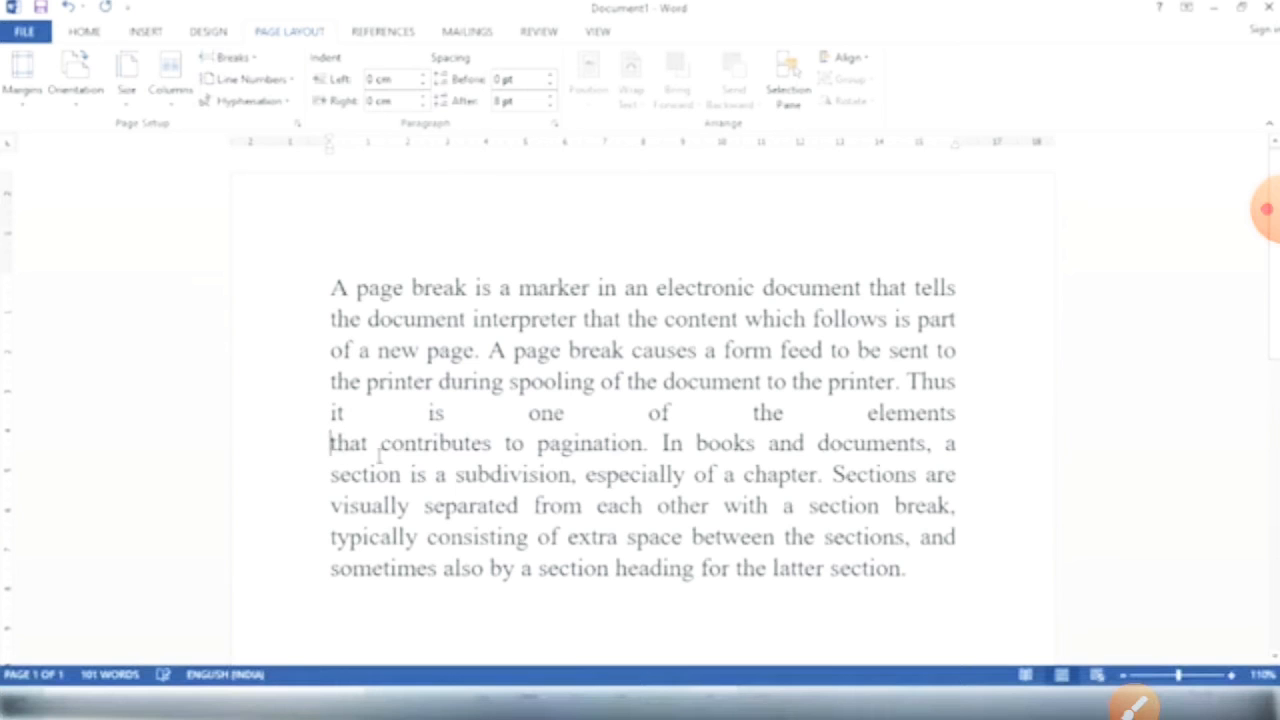
text(z)
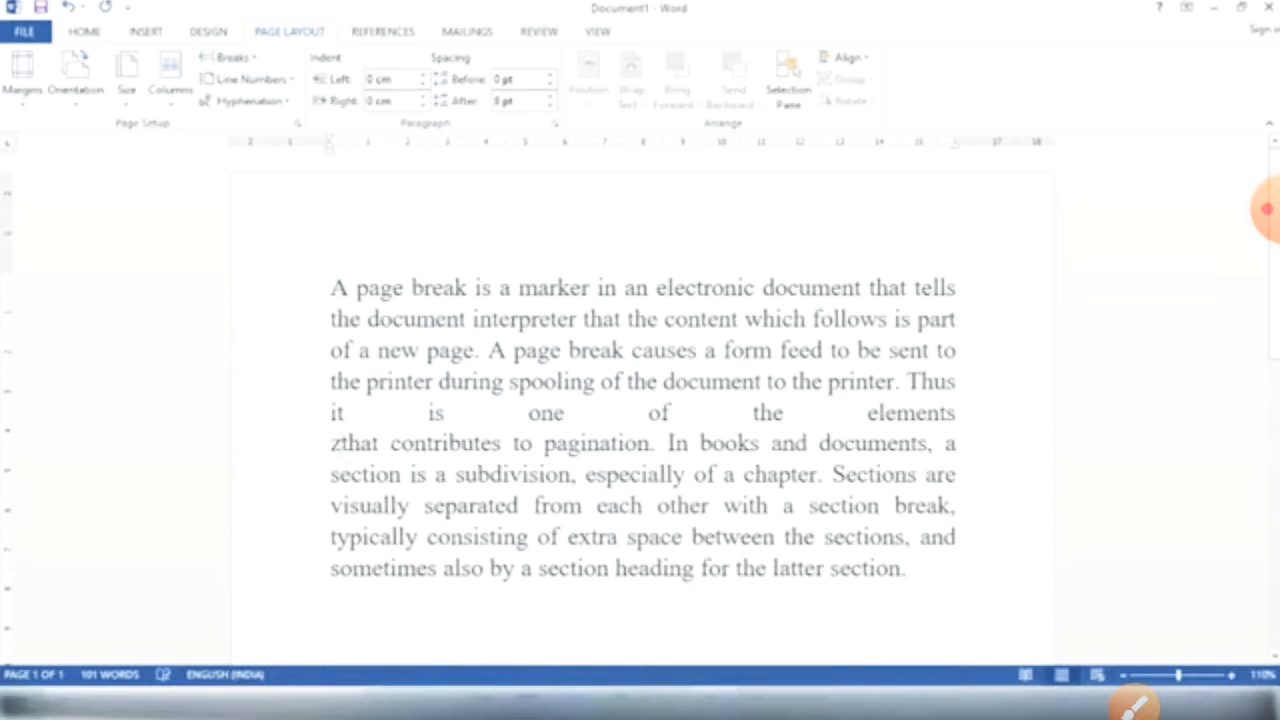
key(BackSpace)
key(BackSpace)
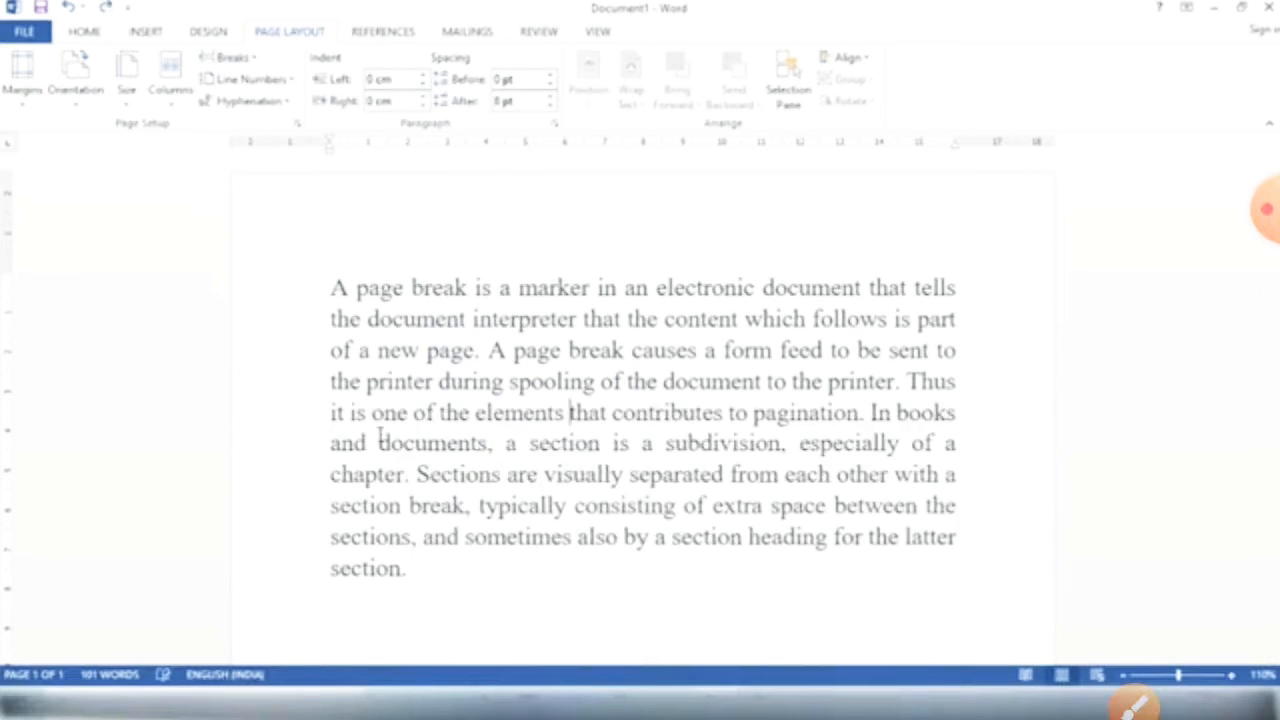
Insert the text wrapping break before "that contributes" once more and remove it
click(240, 57)
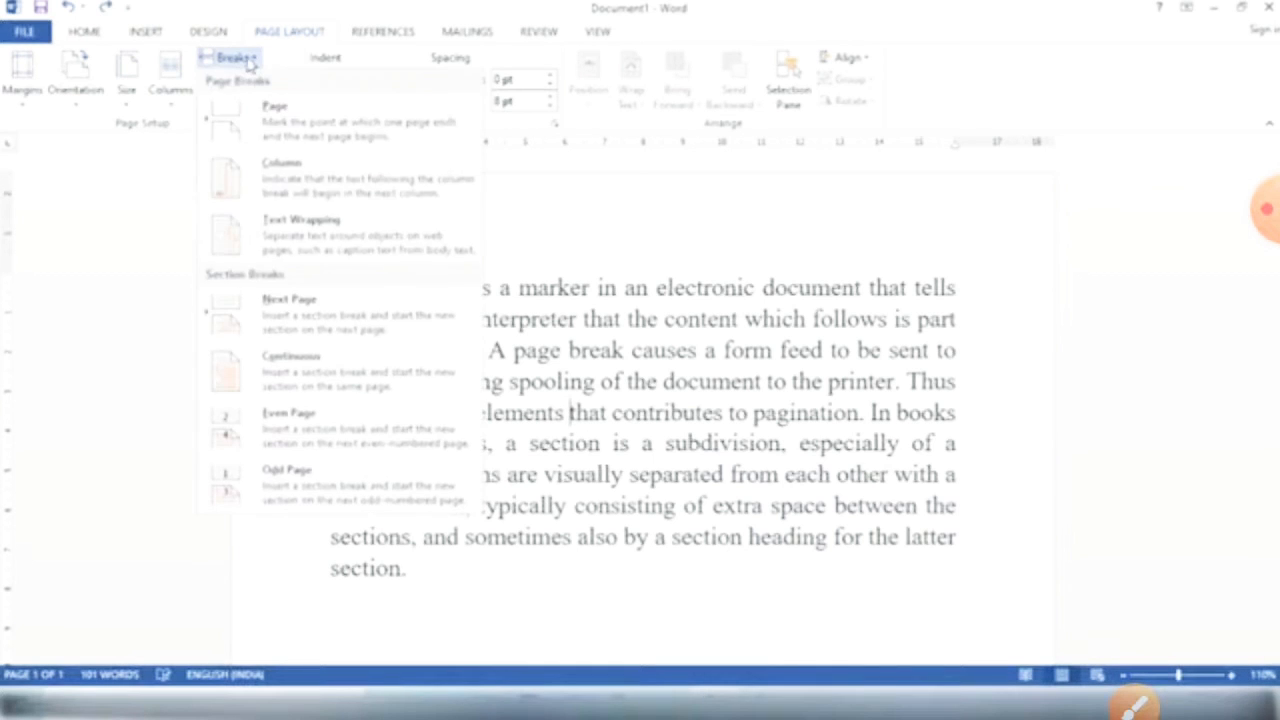
click(366, 230)
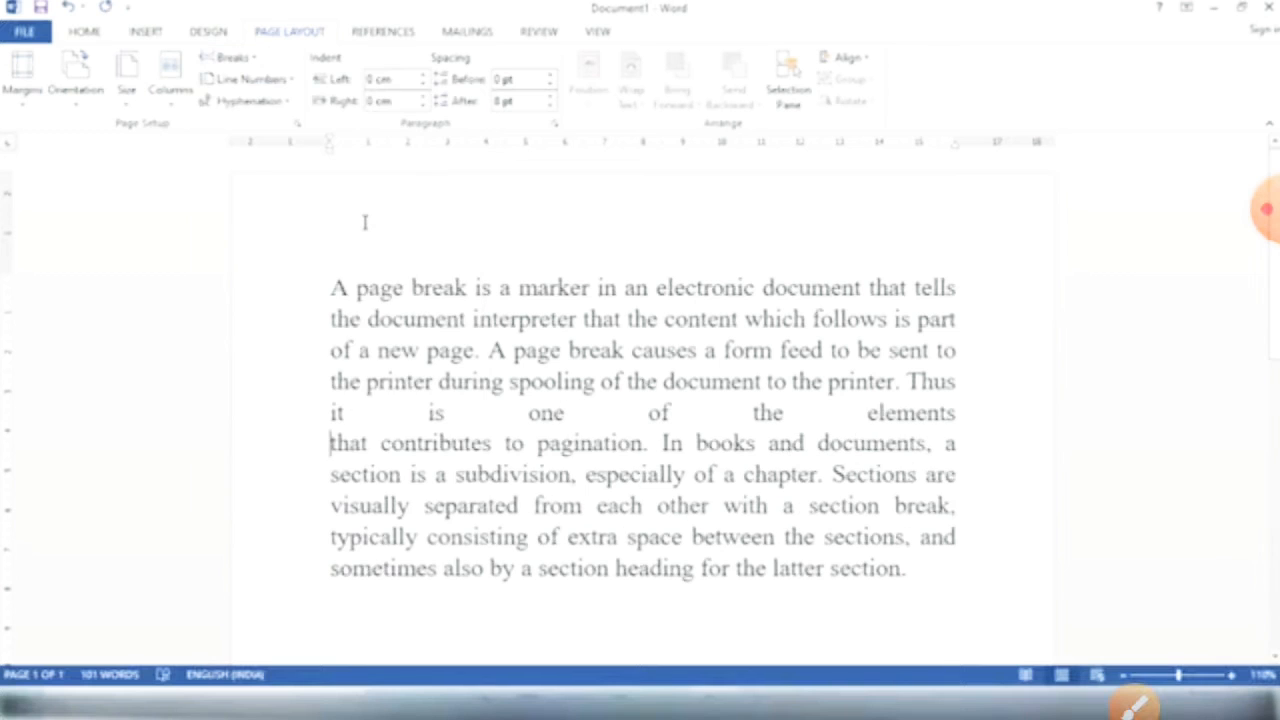
key(BackSpace)
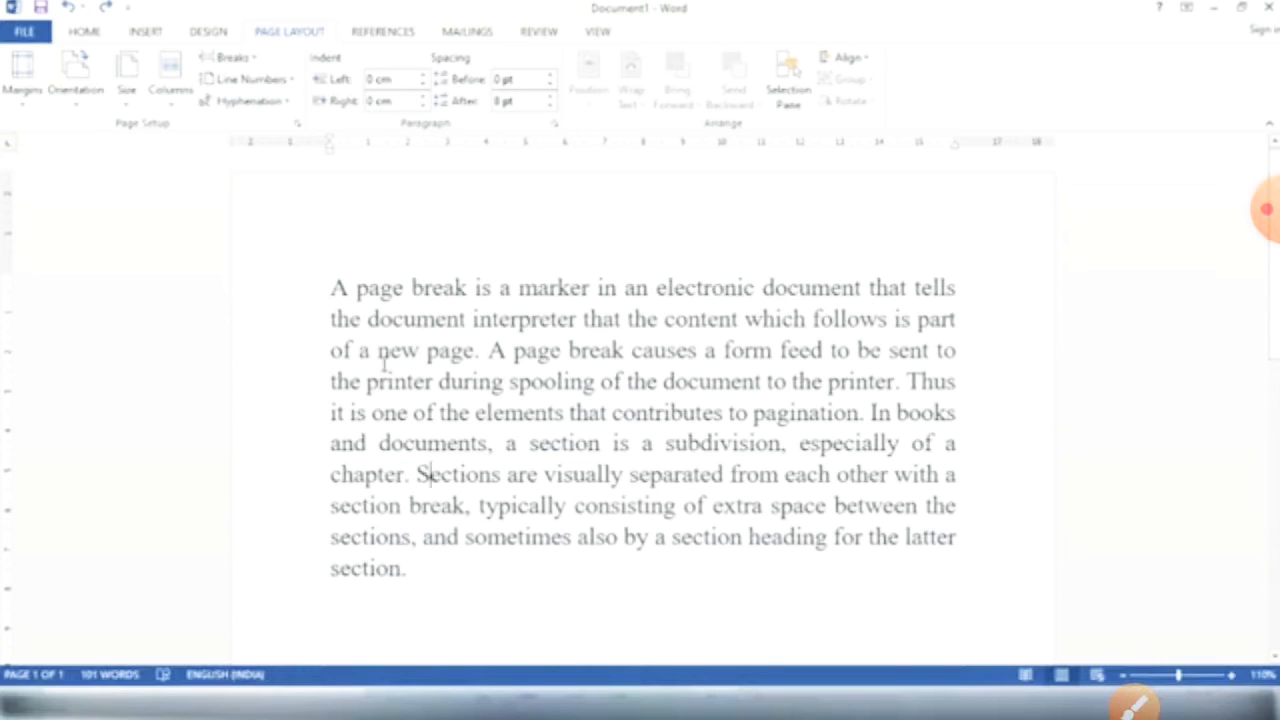
Insert a text wrapping break after the "S" of "Sections" and remove it
click(230, 57)
click(279, 196)
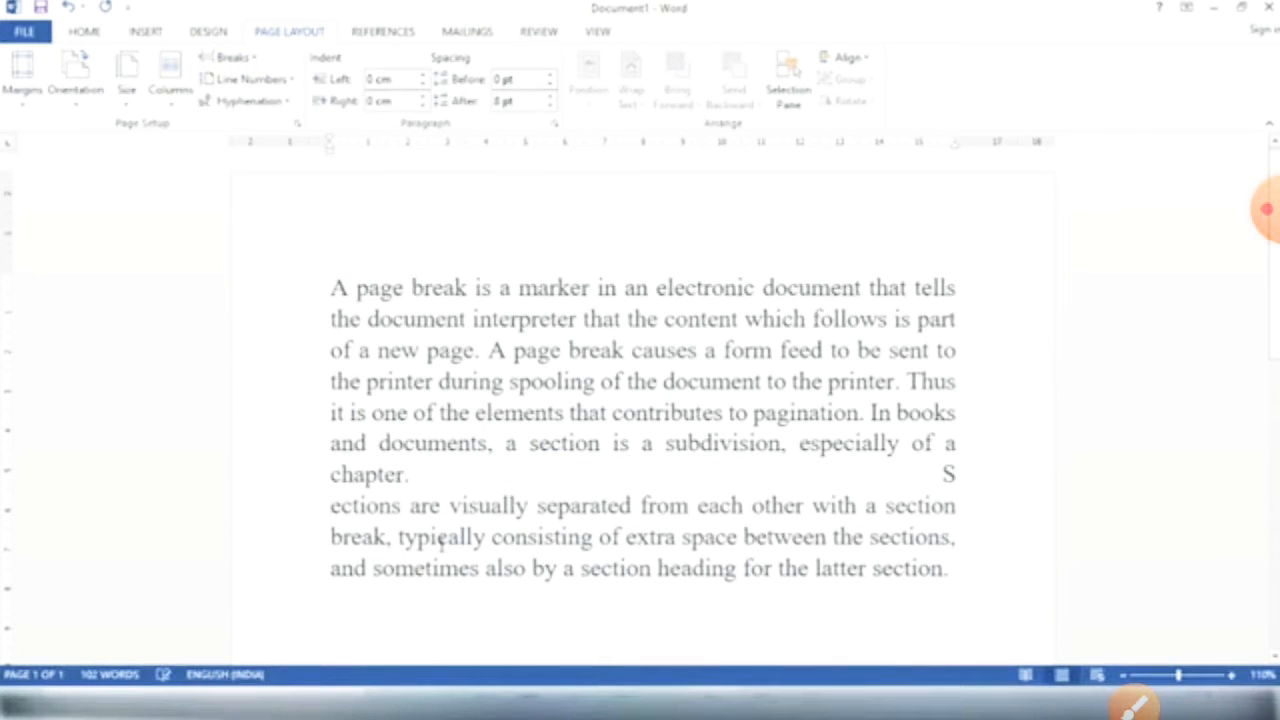
key(BackSpace)
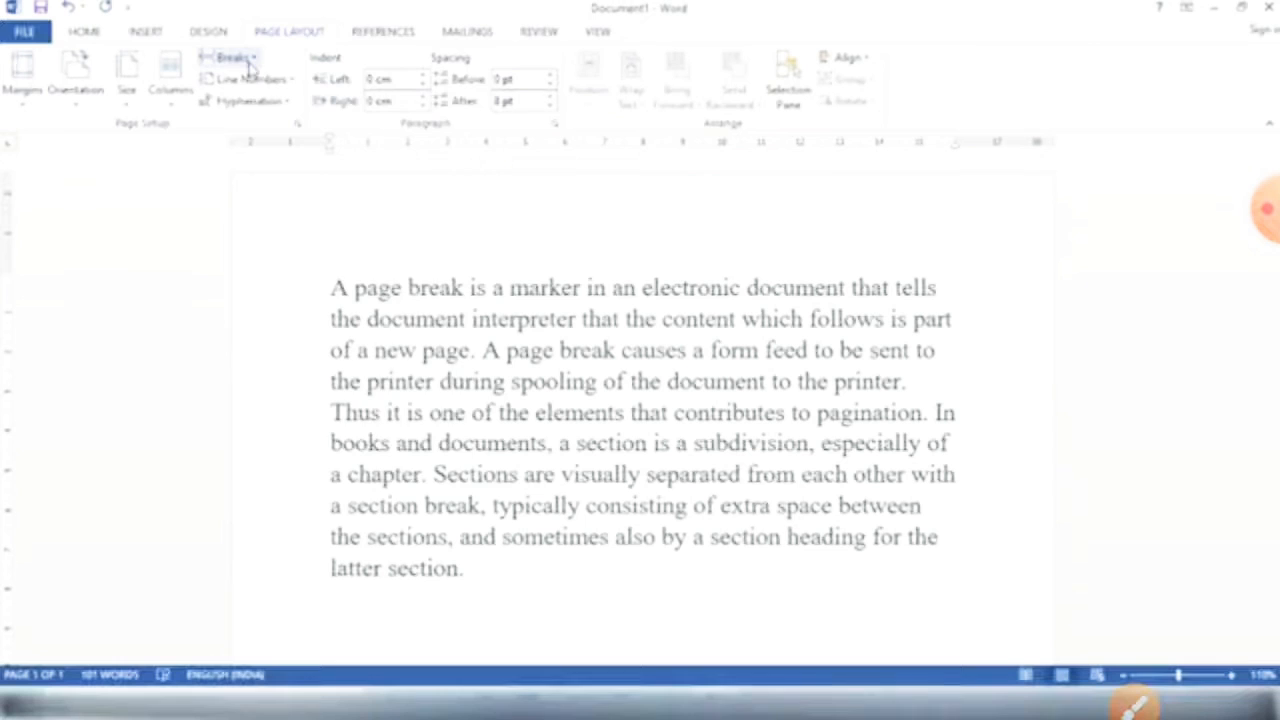
Insert a Next Page section break before "the elements that contributes to pagination" and review the text on both pages
click(235, 58)
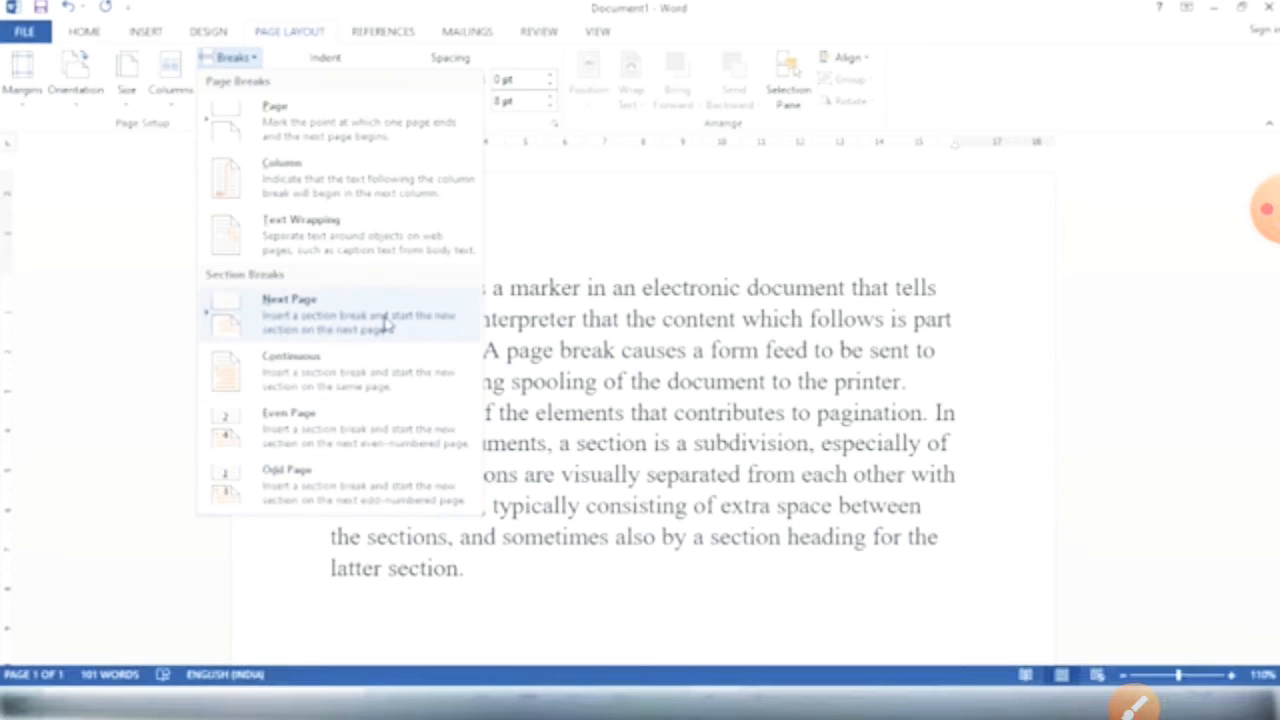
click(494, 362)
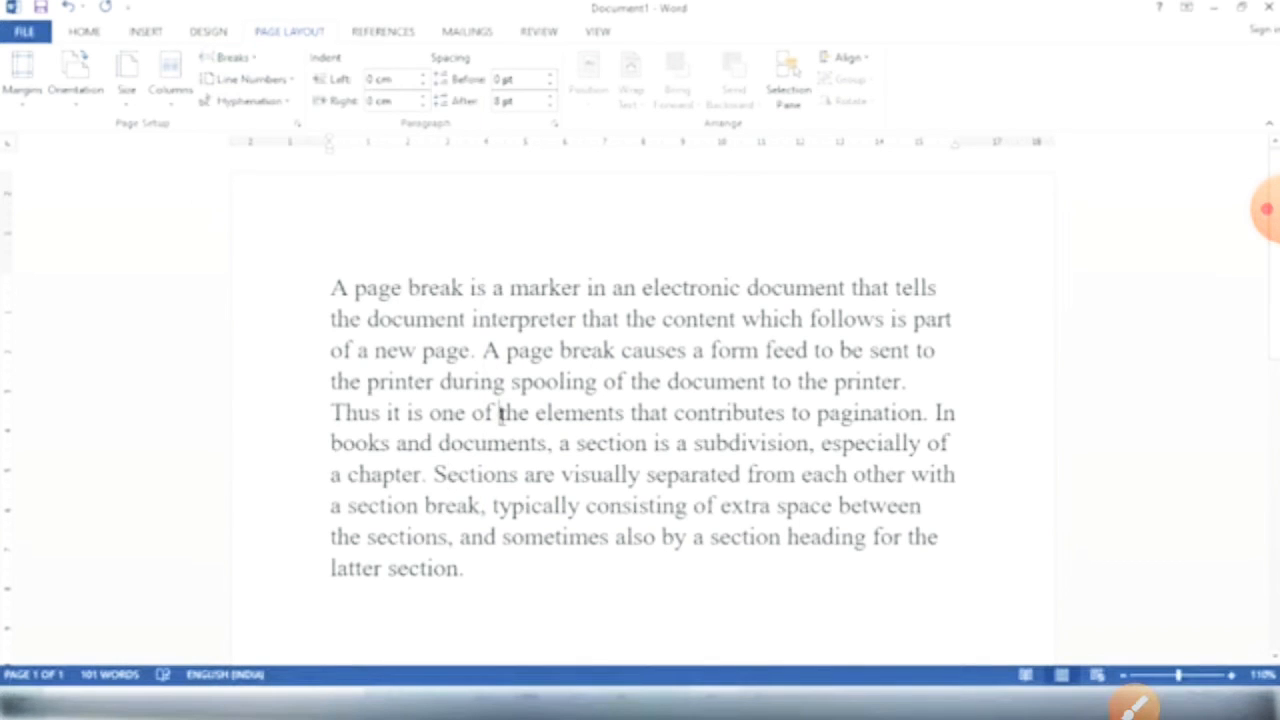
click(236, 57)
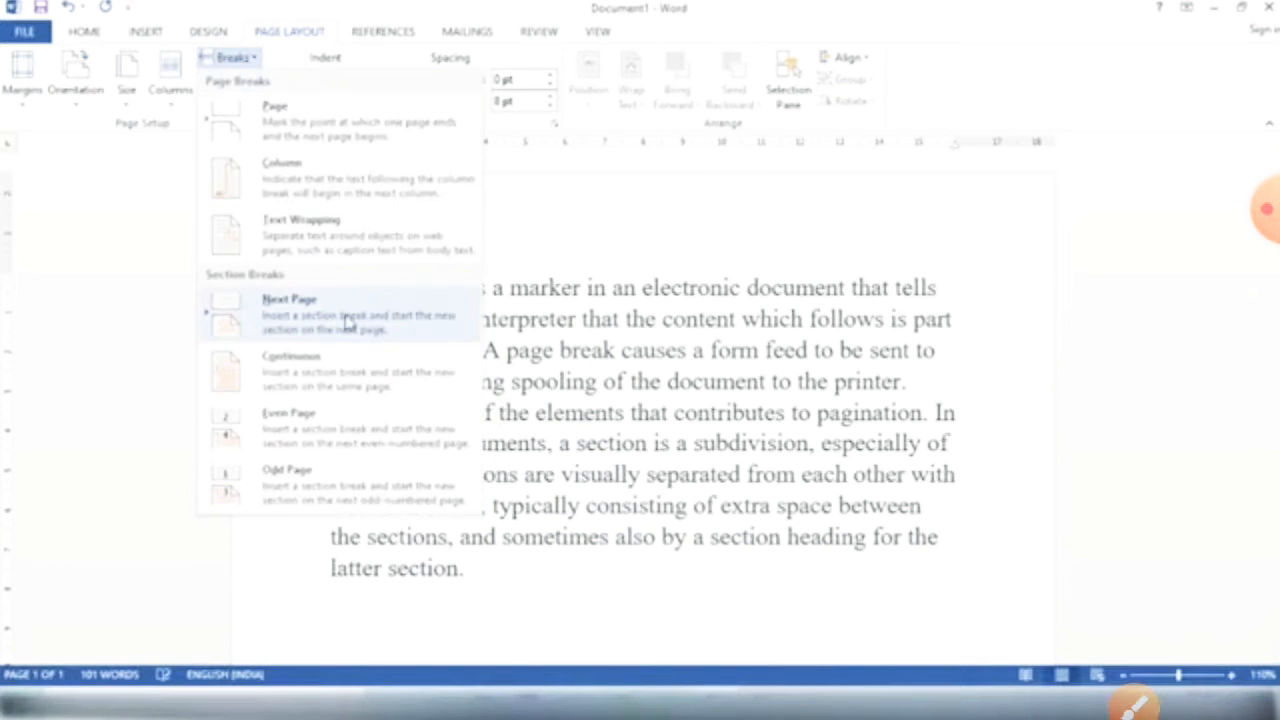
click(337, 310)
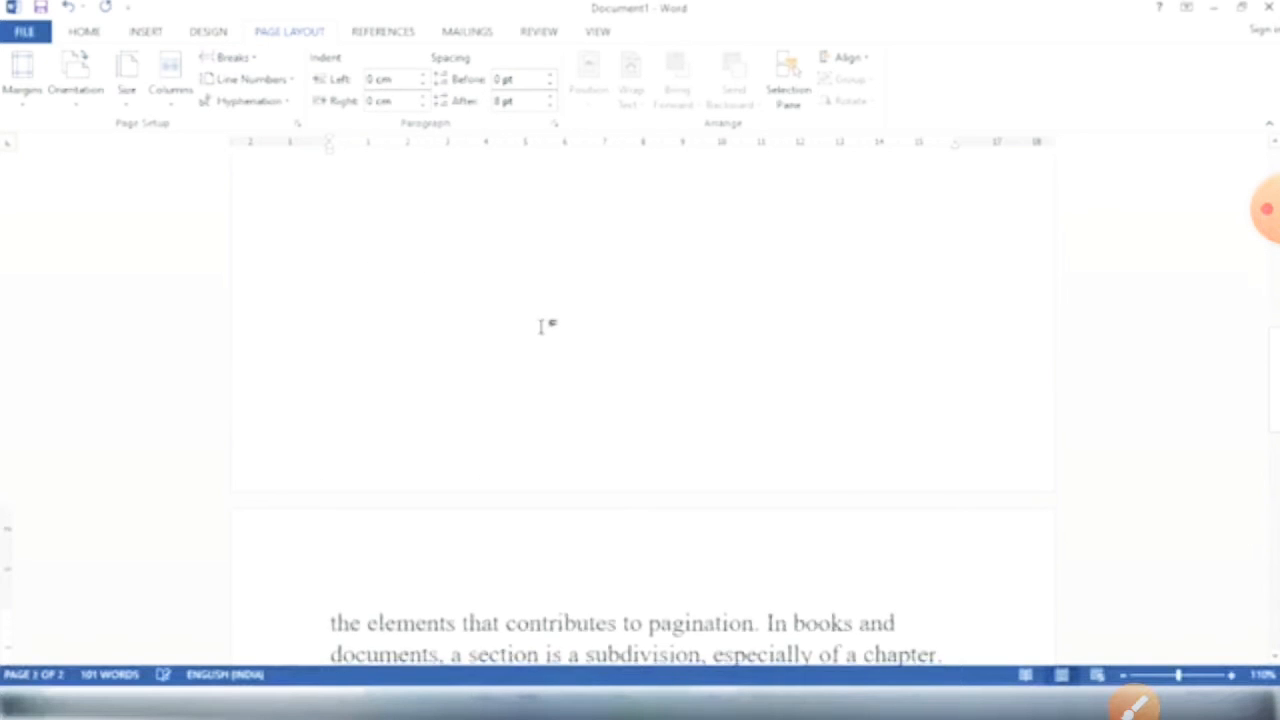
scroll(555, 400, down, 3)
scroll(543, 420, up, 3)
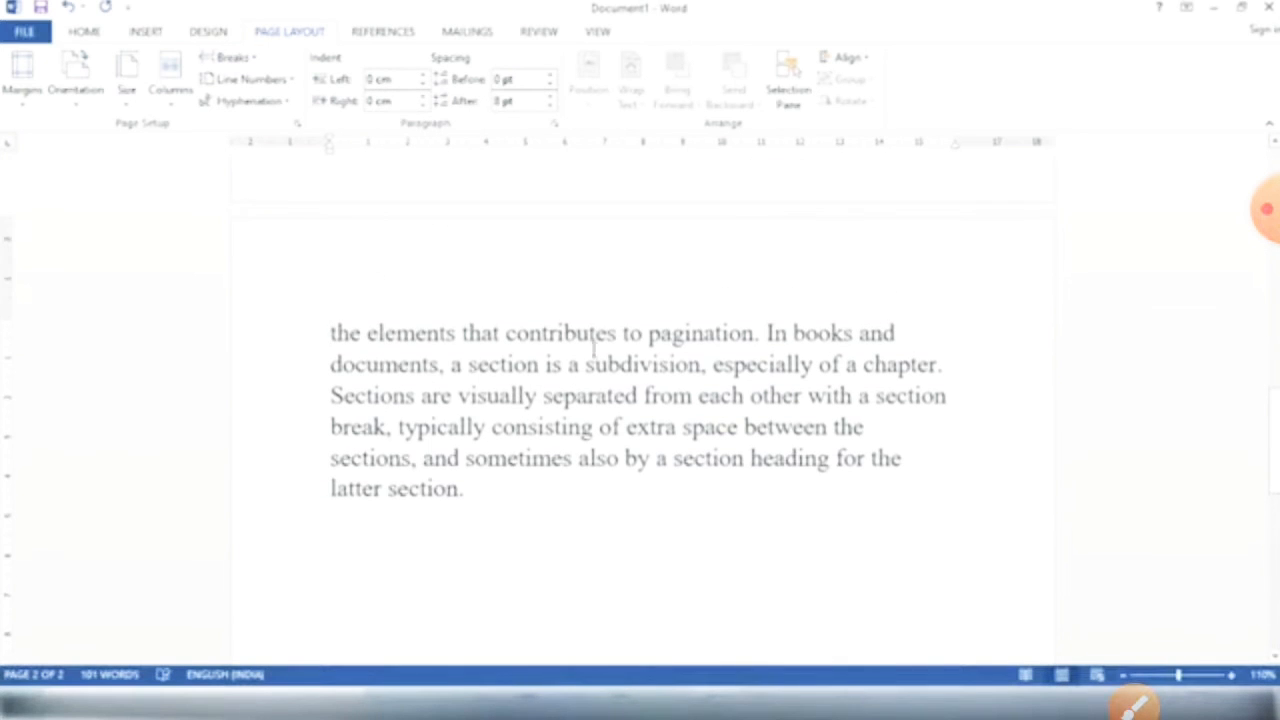
scroll(500, 457, up, 5)
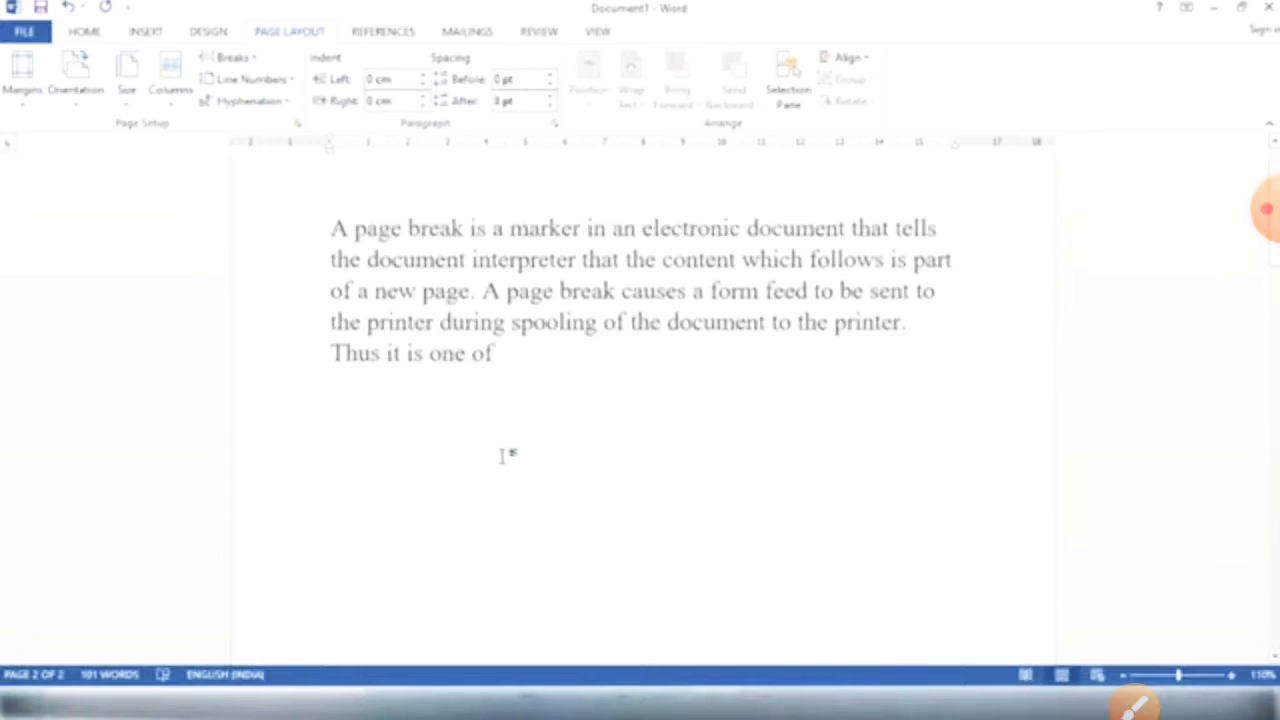
click(500, 457)
scroll(505, 458, down, 5)
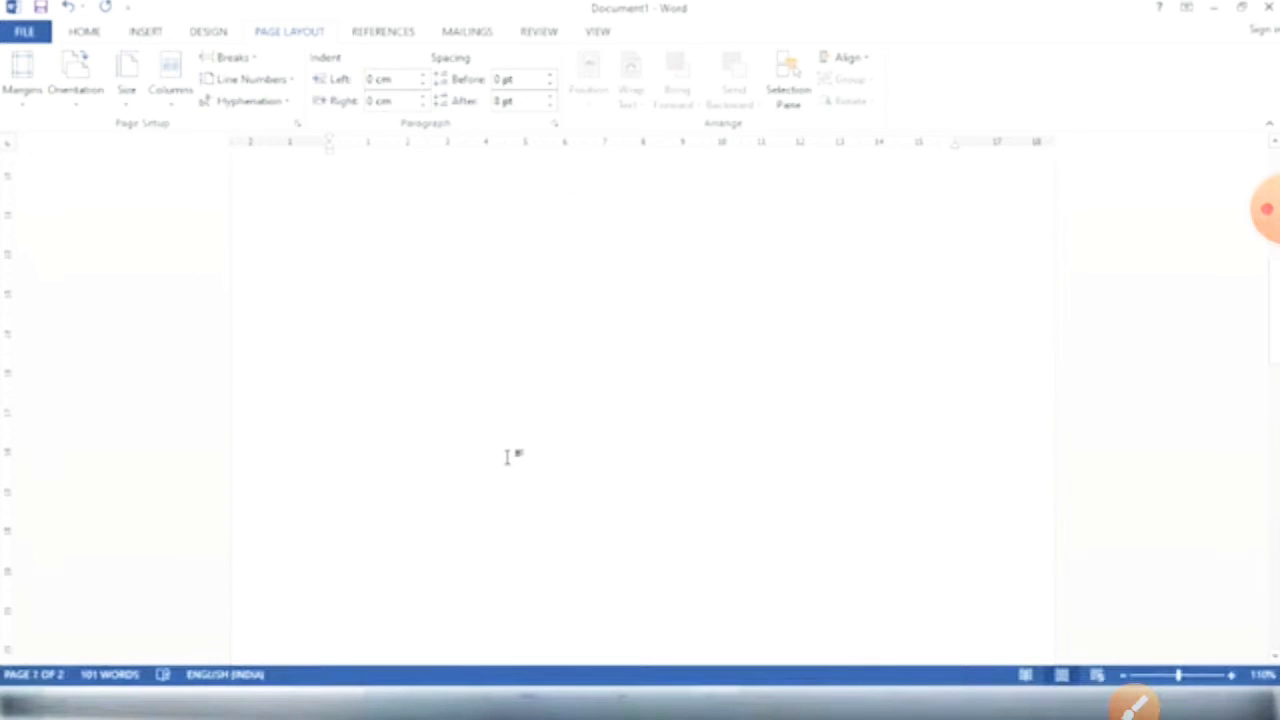
Remove the Next Page section break before "the elements that contributes to pagination"
scroll(515, 460, down, 3)
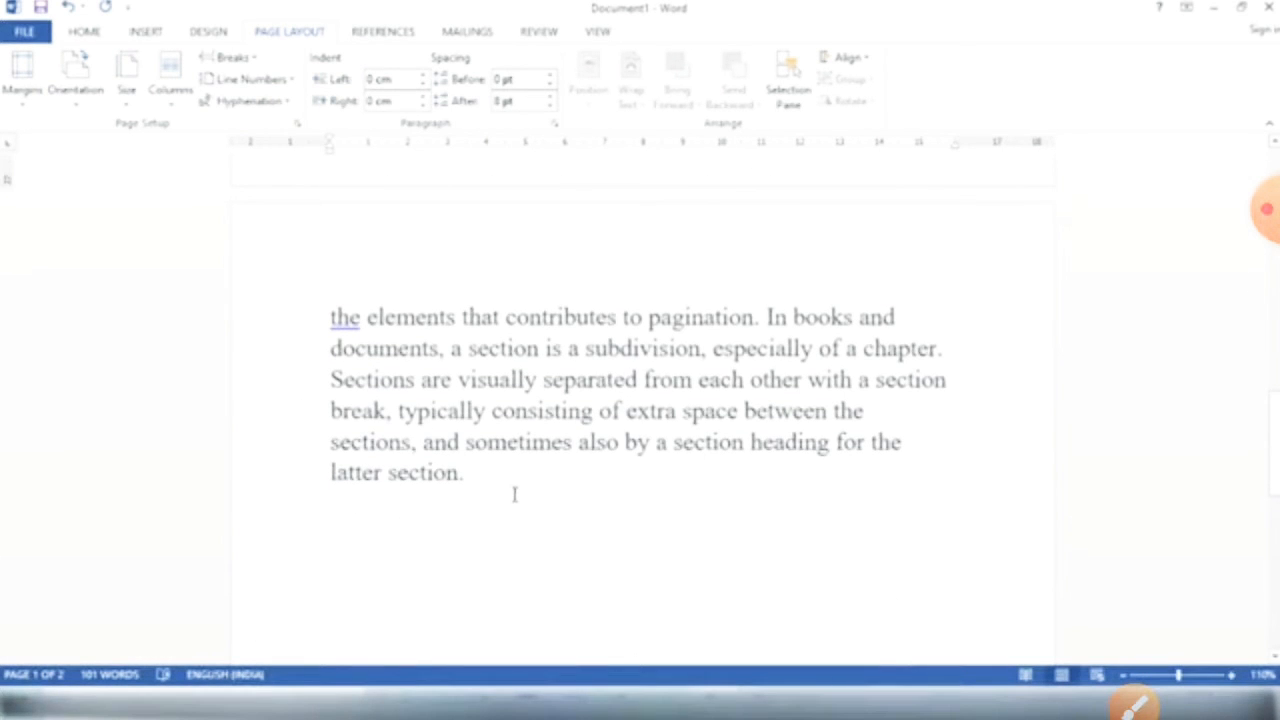
key(Delete)
scroll(514, 491, up, 3)
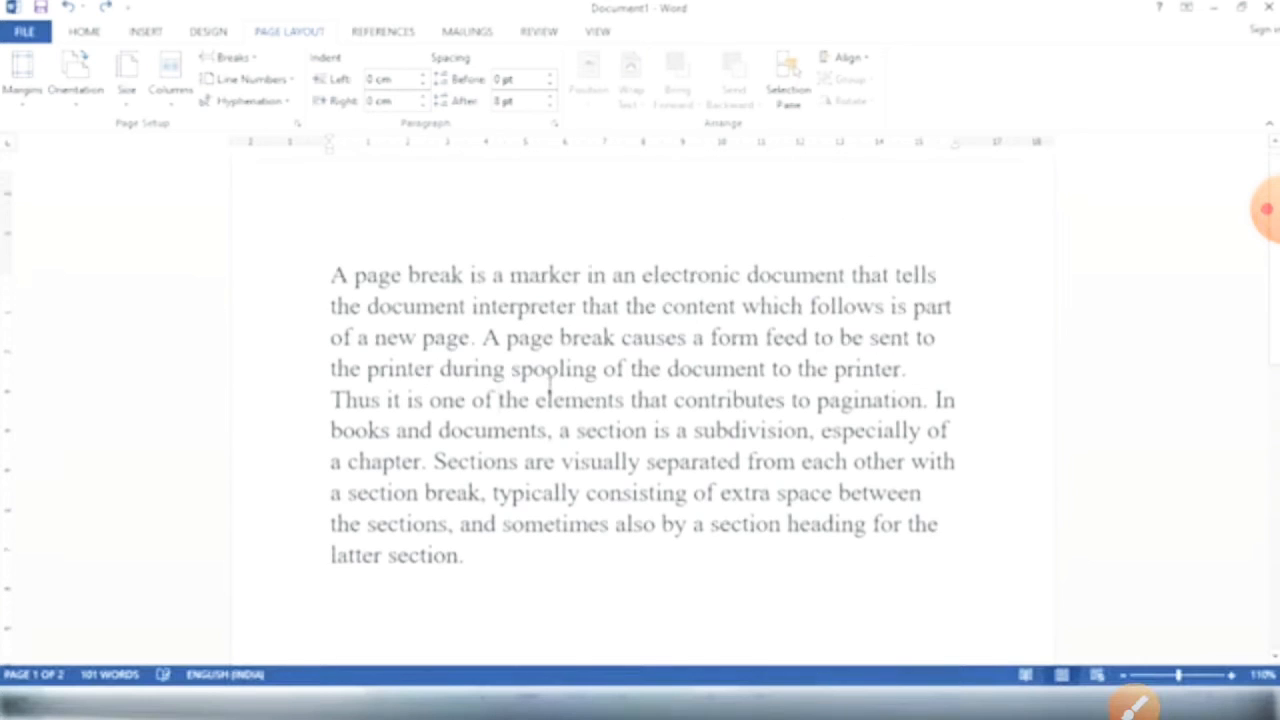
Insert a Continuous section break before "the elements that contributes to pagination" and remove it
click(252, 63)
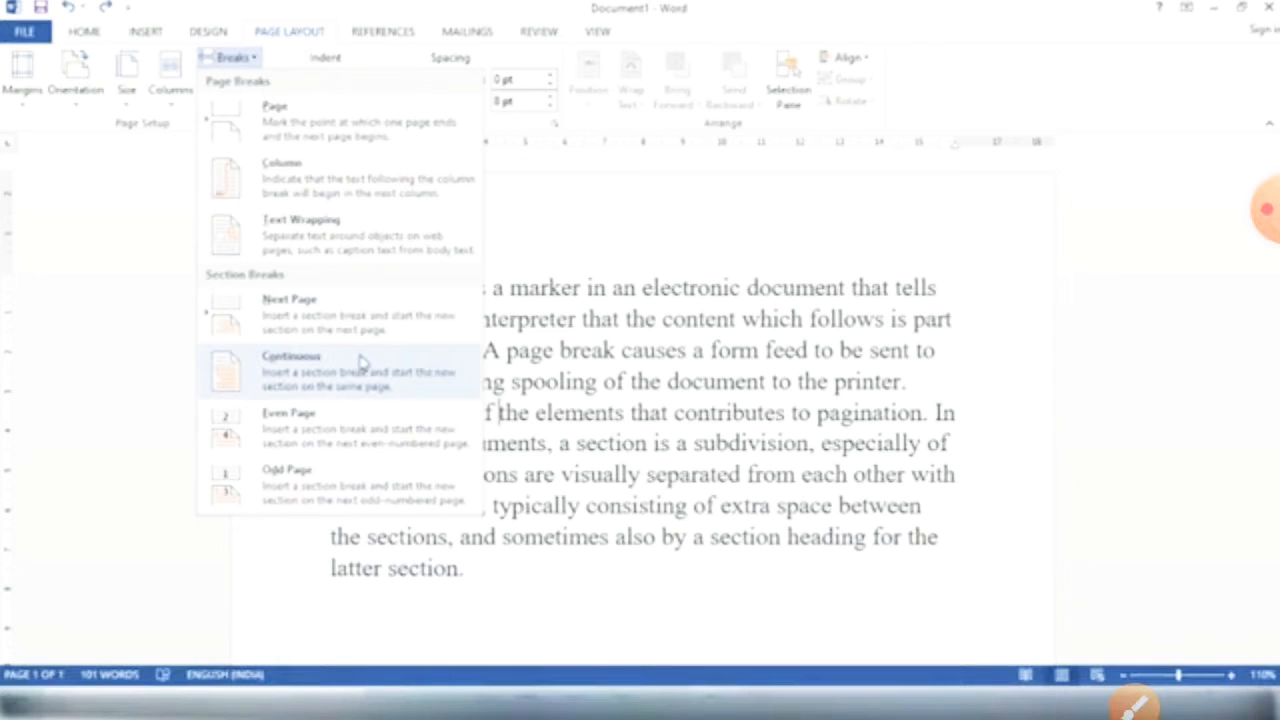
click(507, 412)
drag(500, 412, 957, 413)
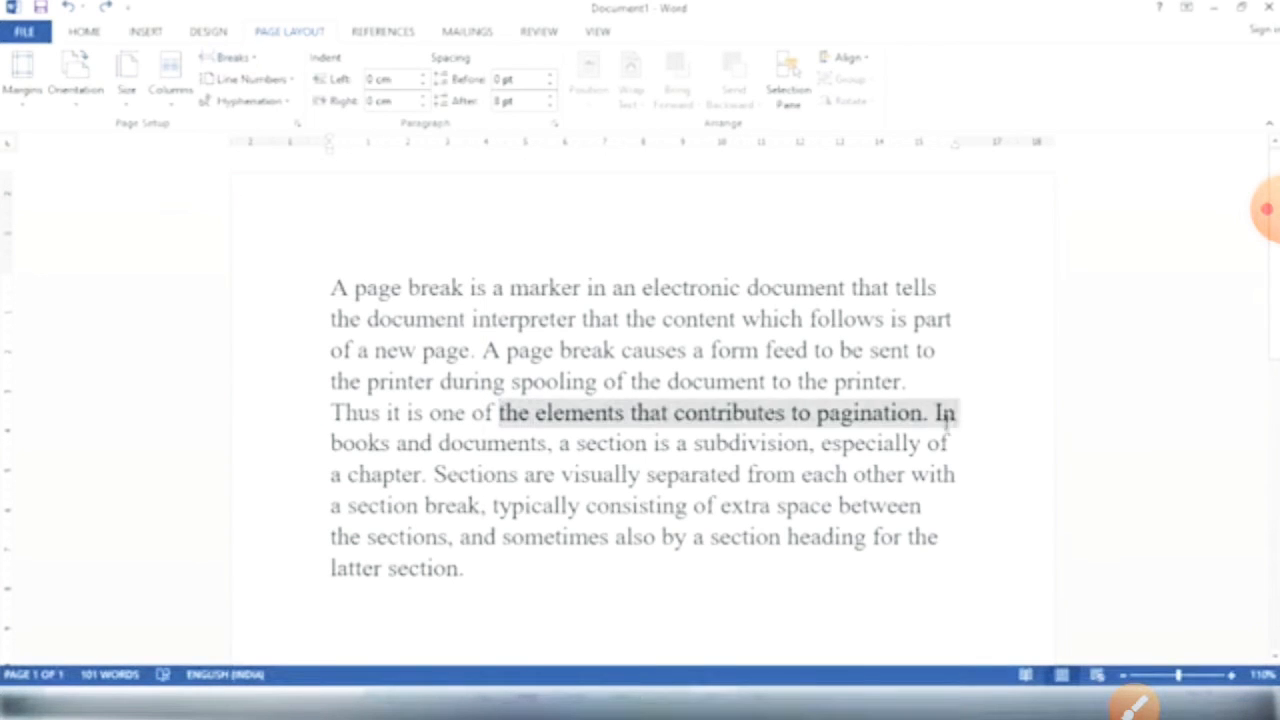
click(502, 414)
click(243, 62)
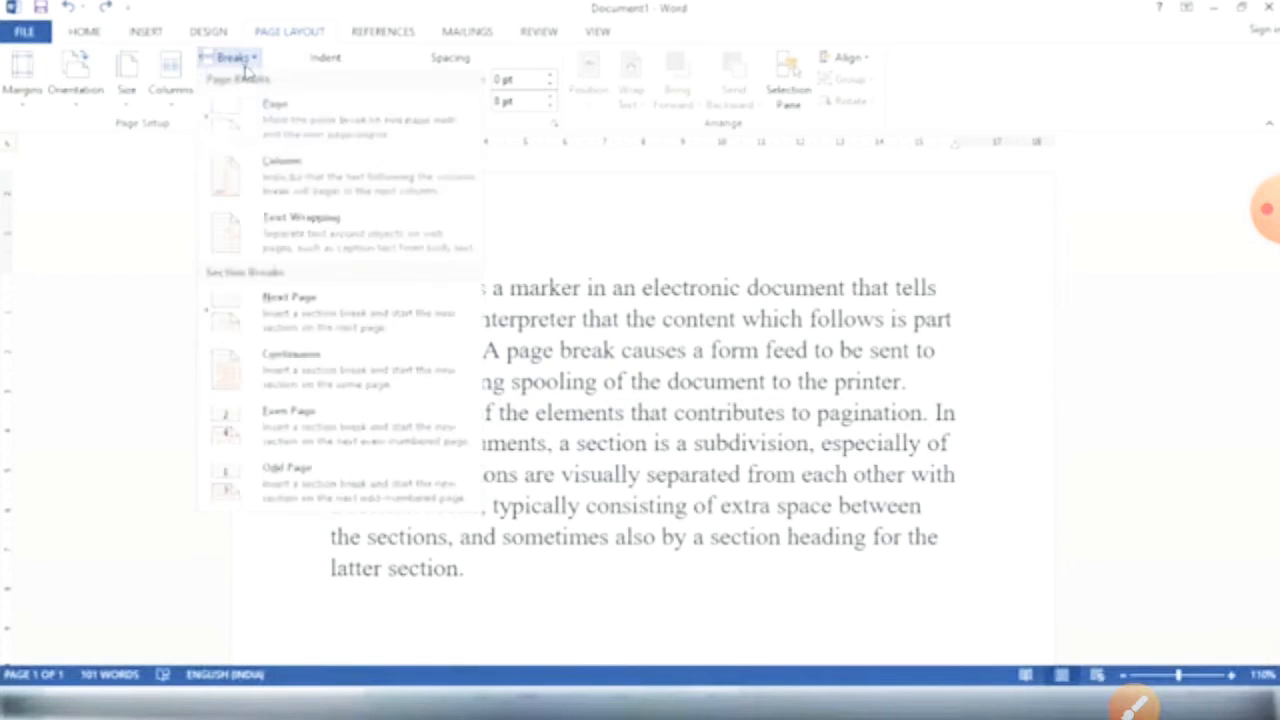
click(334, 356)
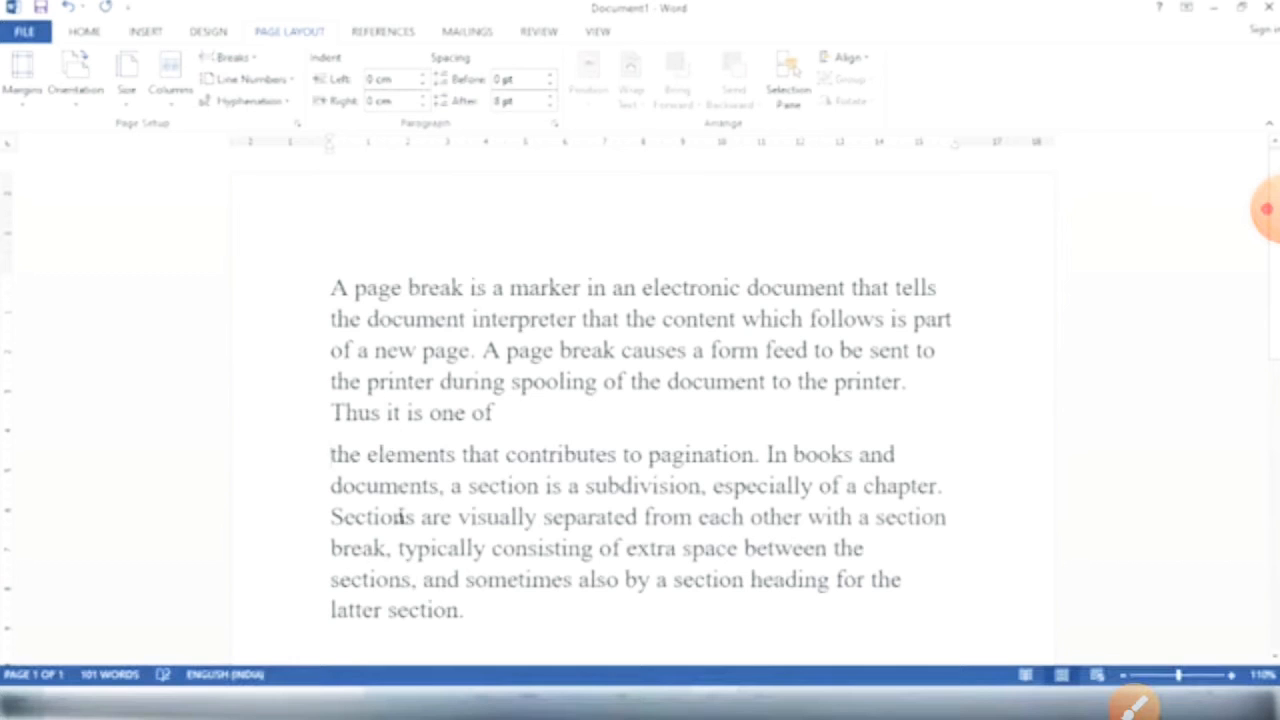
key(BackSpace)
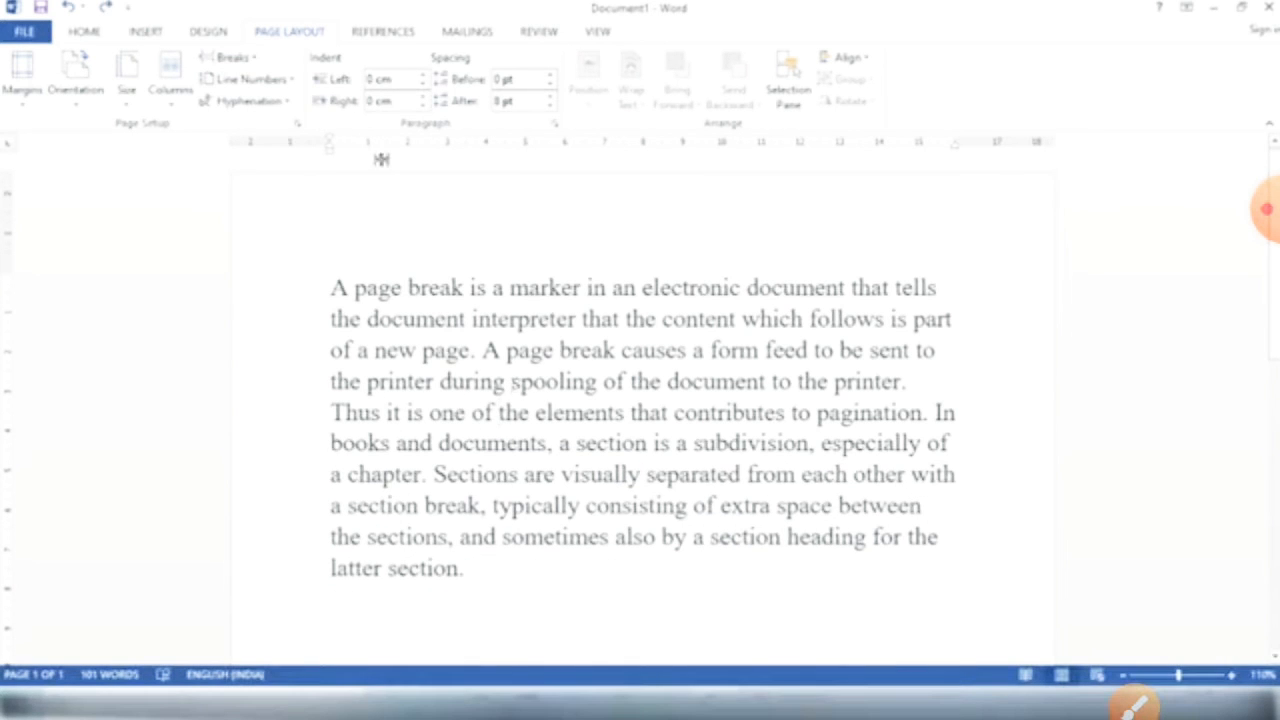
Insert the Continuous section break before "the elements" once more and delete it again
click(235, 57)
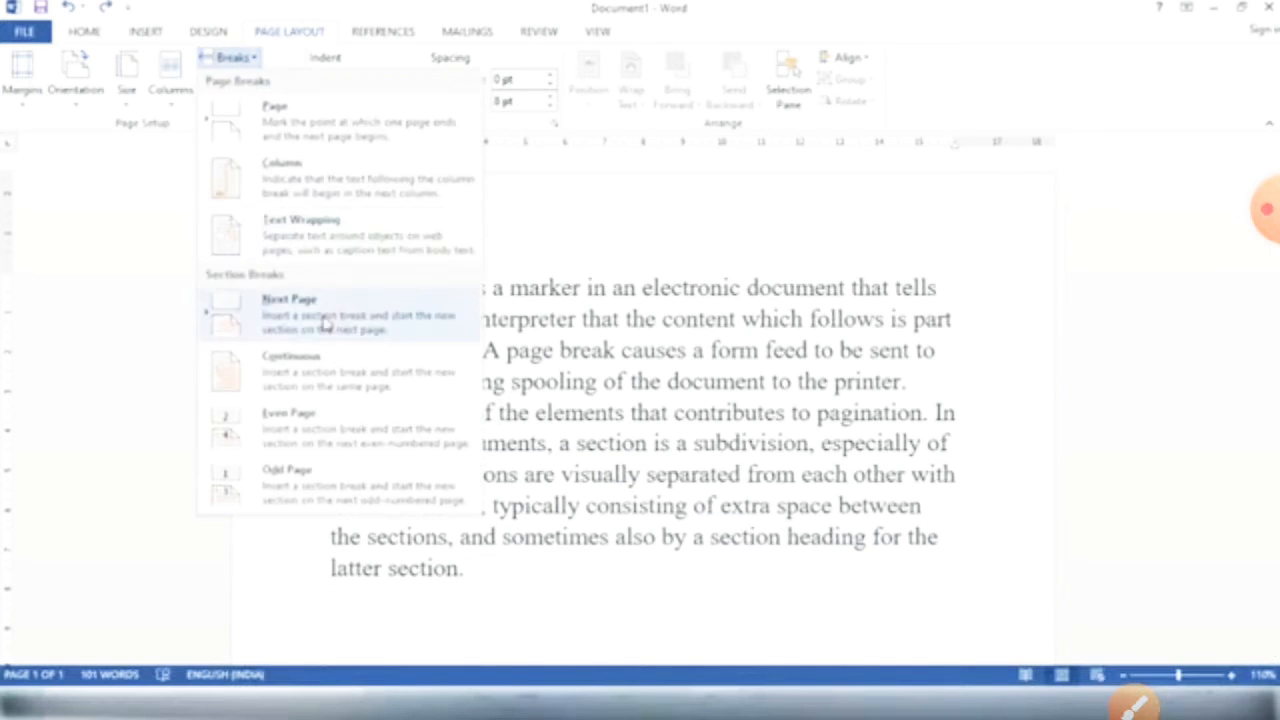
click(330, 372)
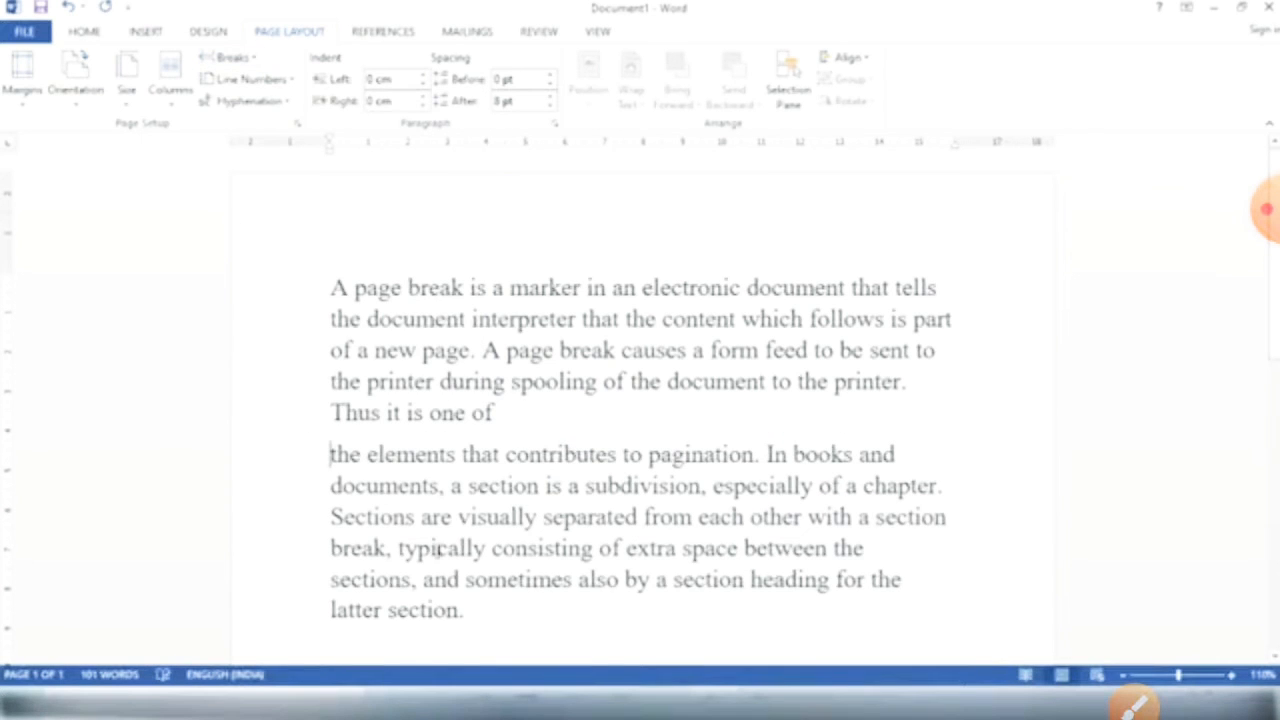
key(BackSpace)
Insert an Even Page section break before "a section is a subdivision"
click(238, 58)
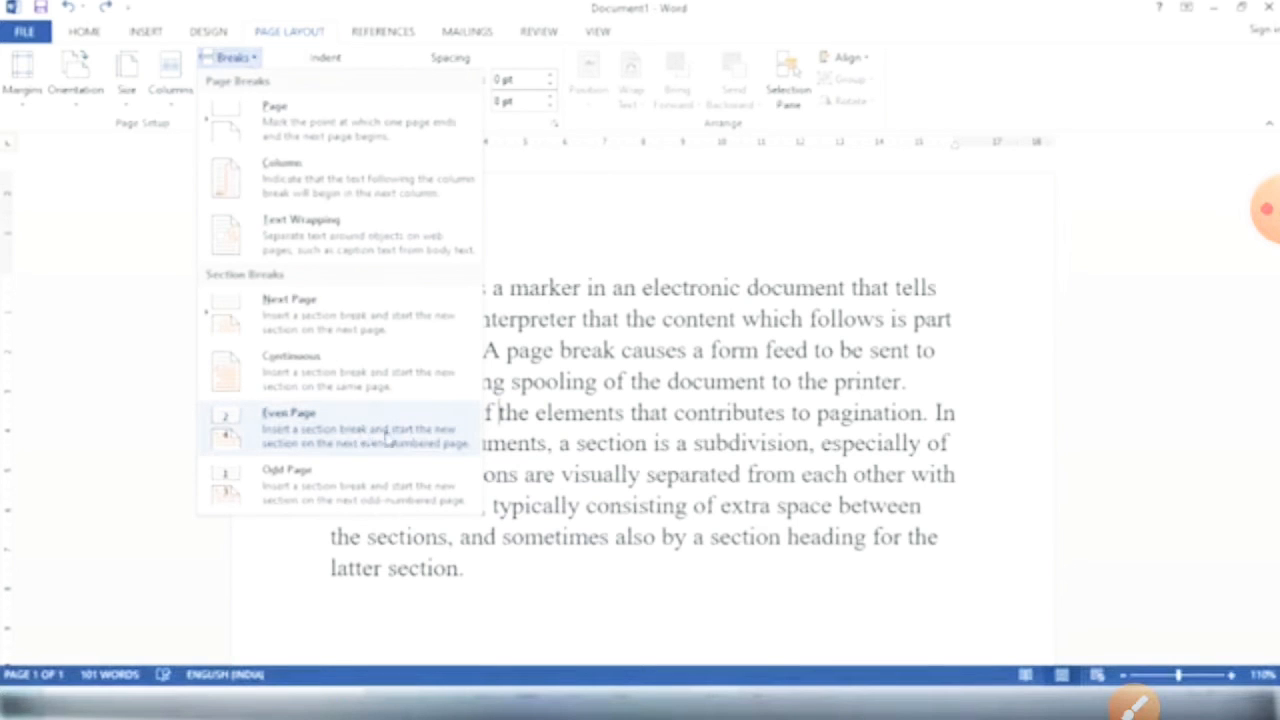
click(510, 414)
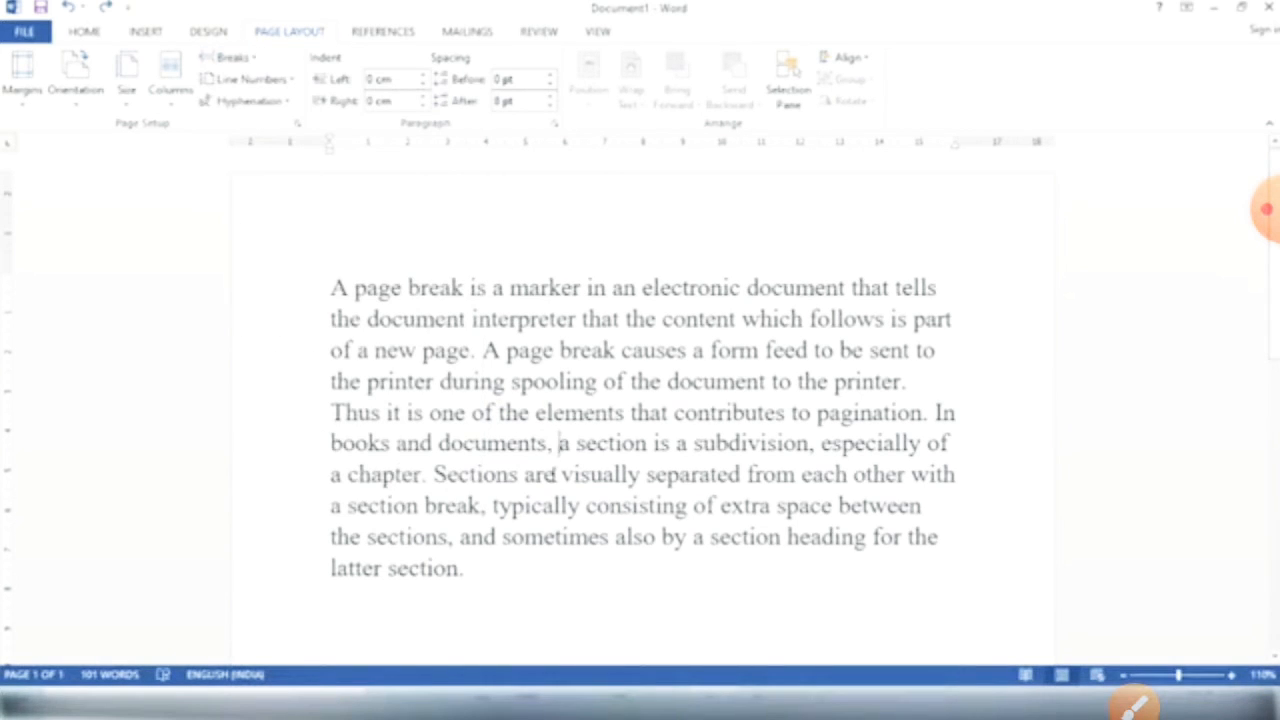
click(230, 57)
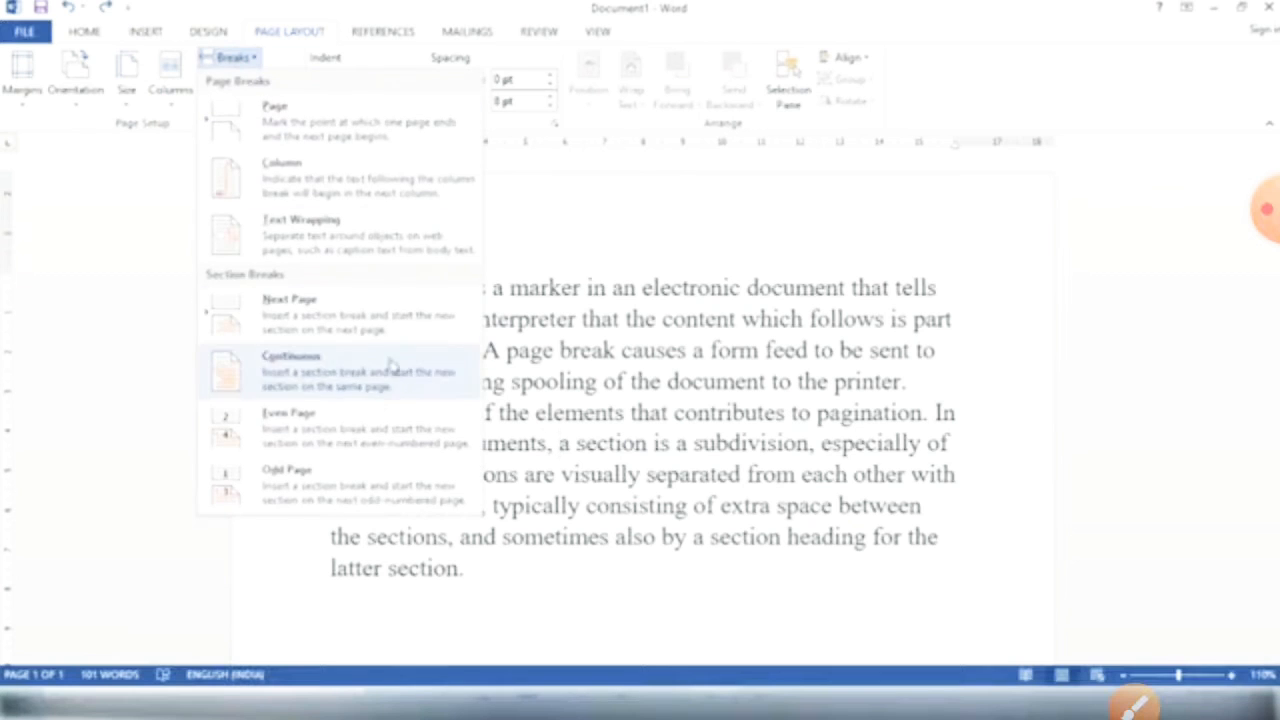
click(373, 424)
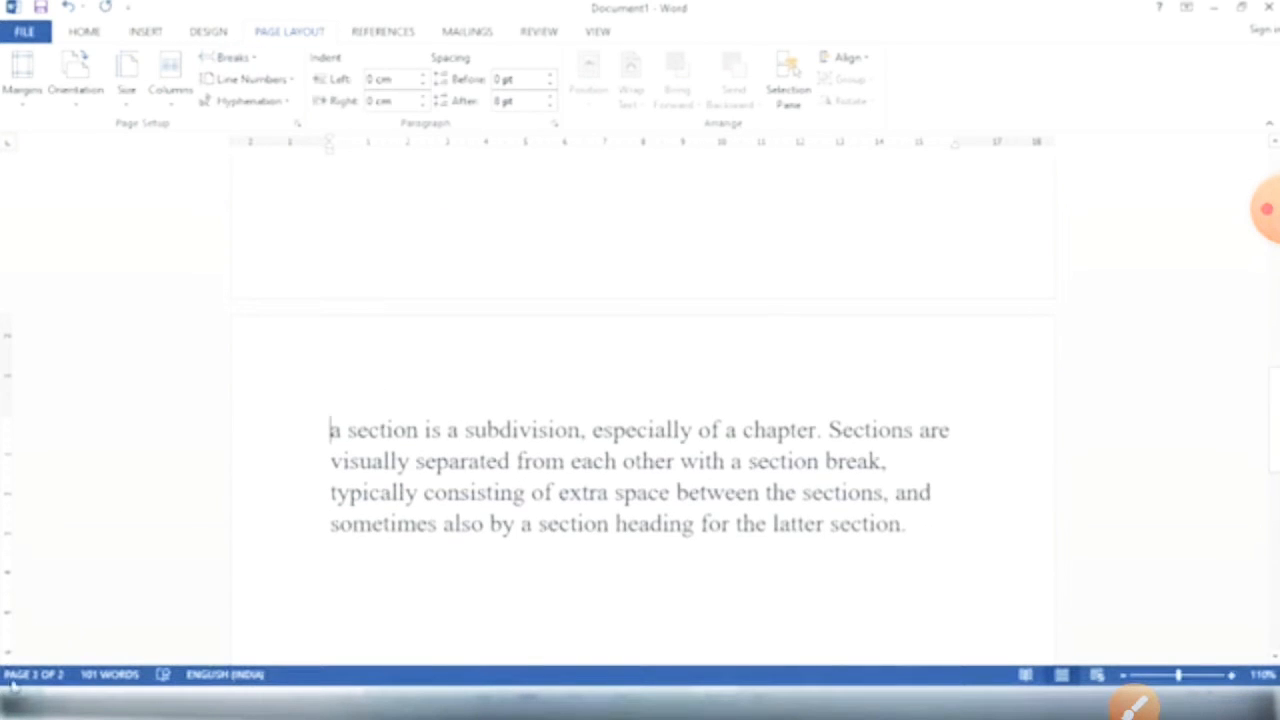
Review the text on both sides of the Even Page section break and remove the break
scroll(352, 488, up, 2)
scroll(352, 488, up, 5)
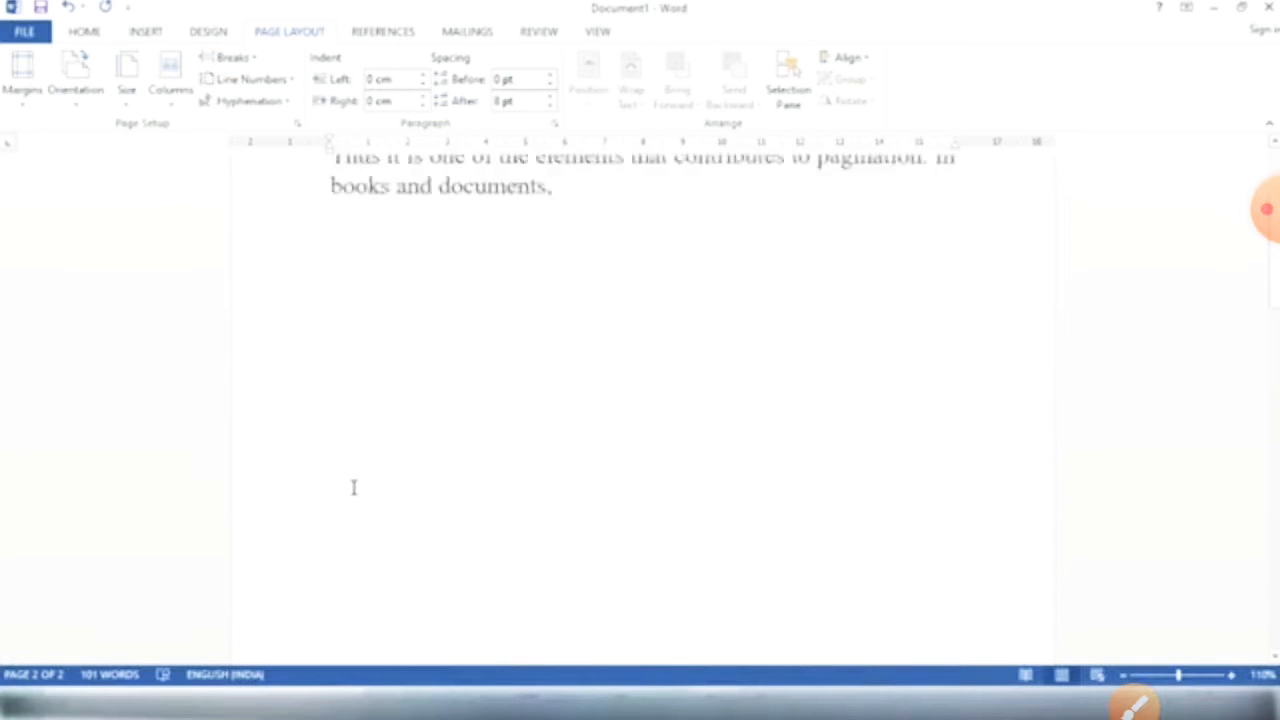
scroll(623, 477, down, 5)
scroll(597, 492, down, 4)
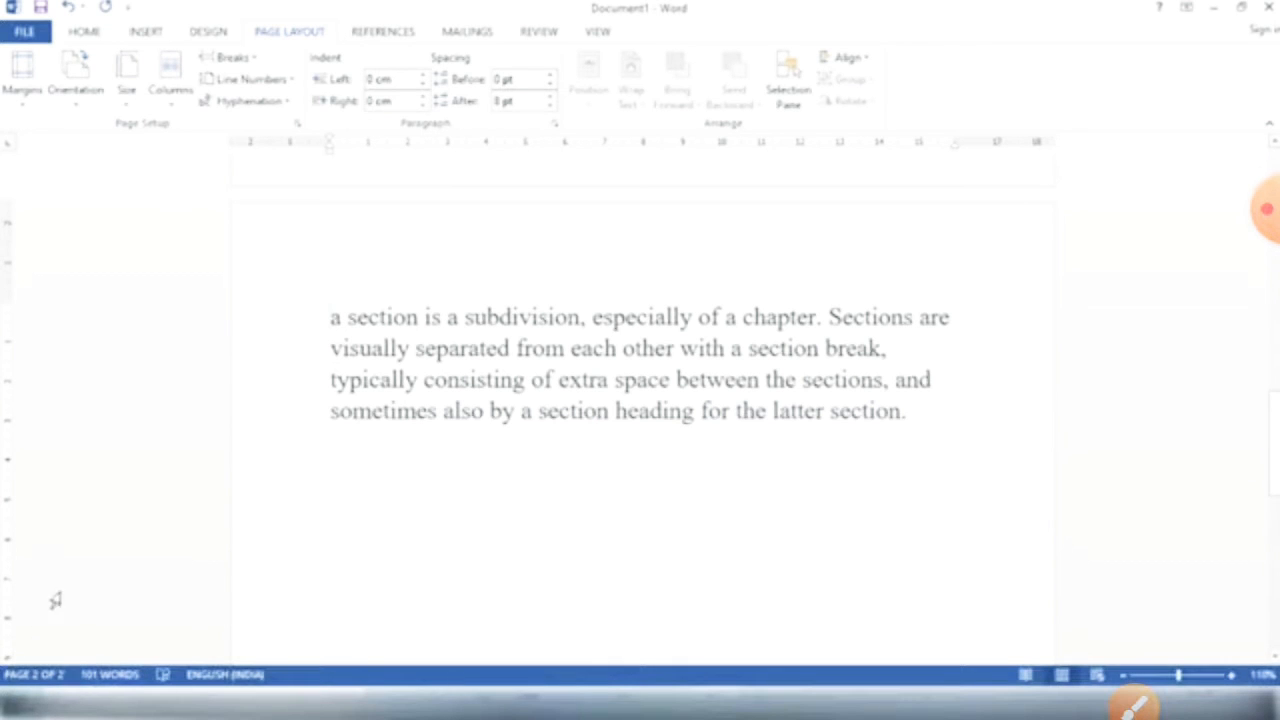
scroll(457, 425, up, 10)
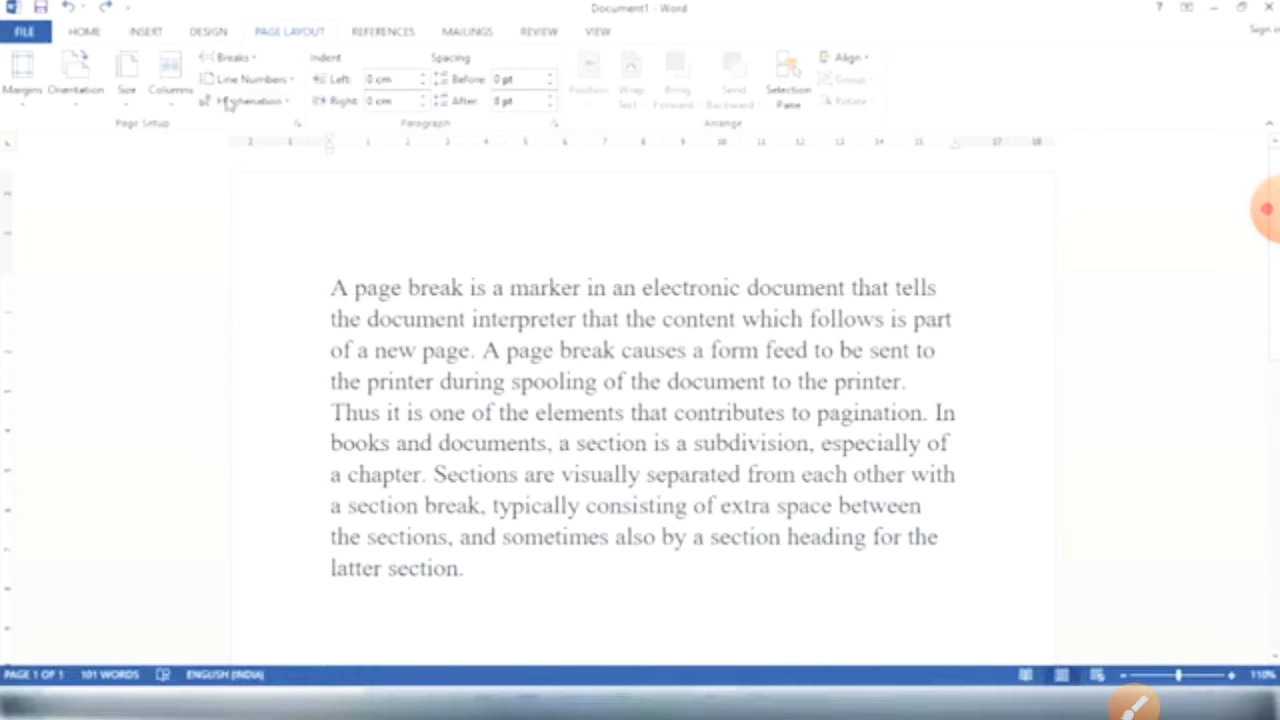
Insert an Odd Page section break before "a section is a subdivision" and check the text on the first page
click(230, 57)
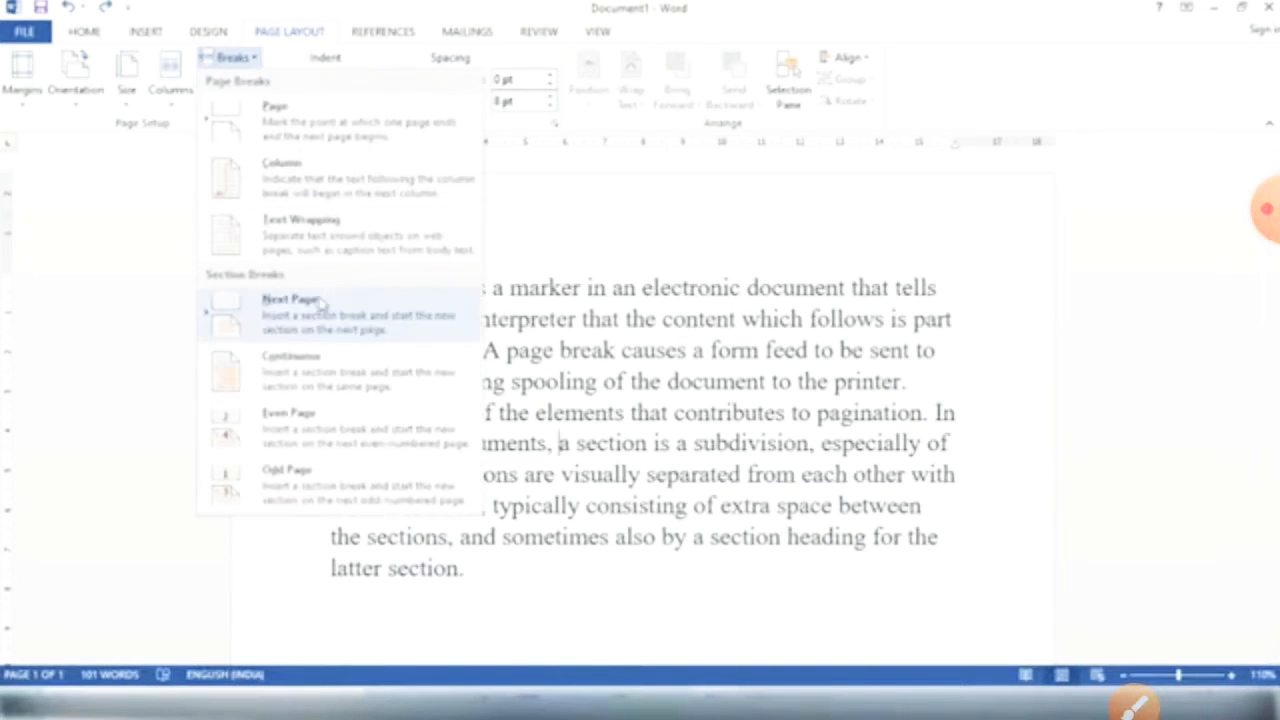
click(307, 487)
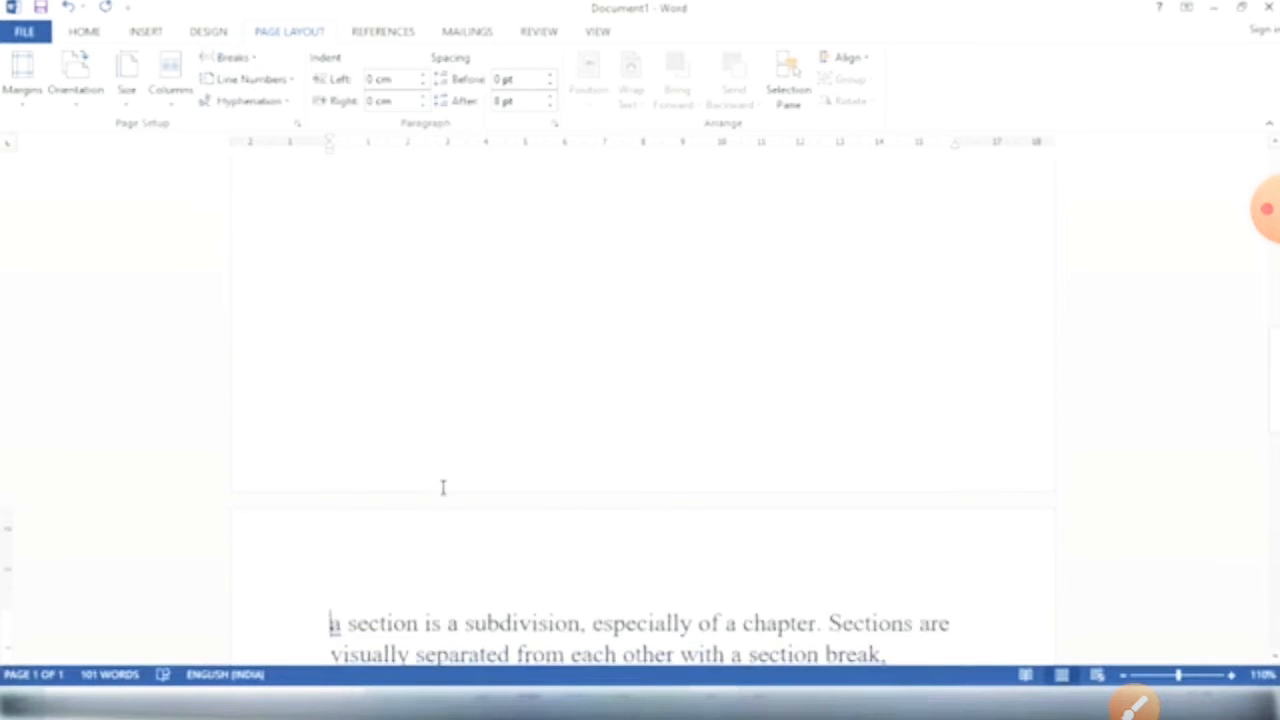
scroll(445, 485, up, 10)
scroll(447, 482, up, 1)
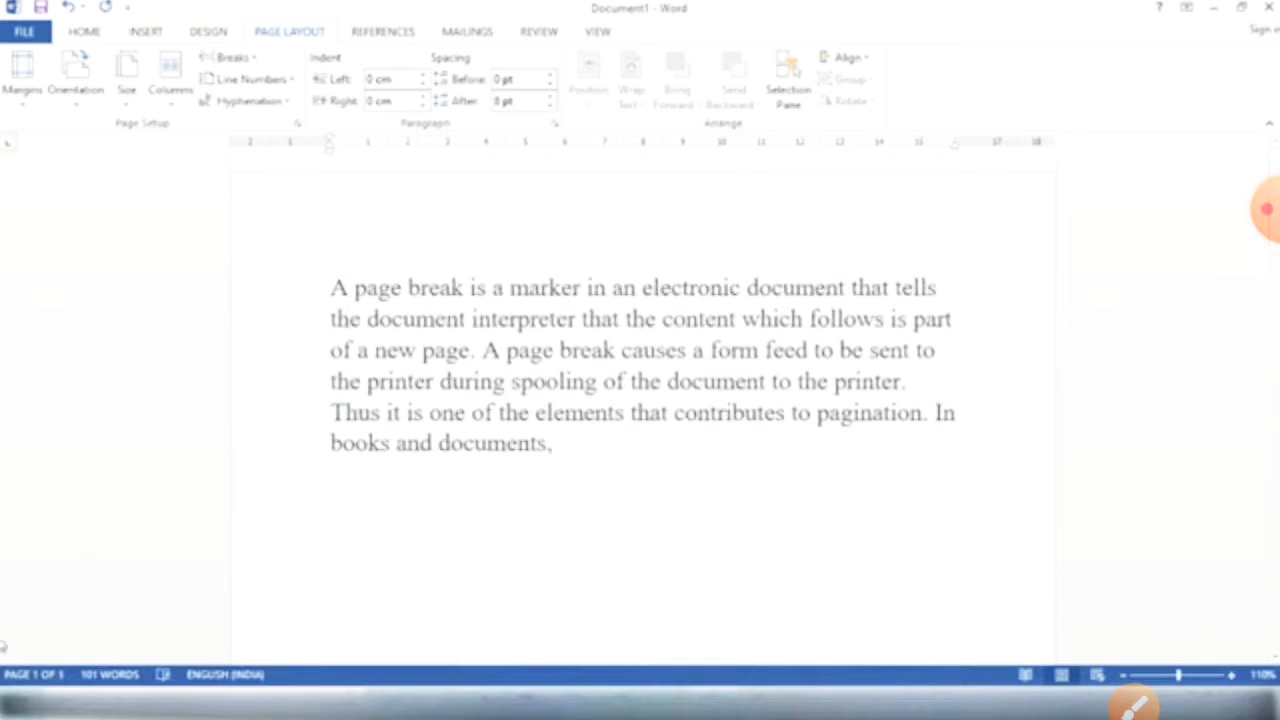
Review the page numbering of the text following the Odd Page section break and remove the break
scroll(600, 529, down, 15)
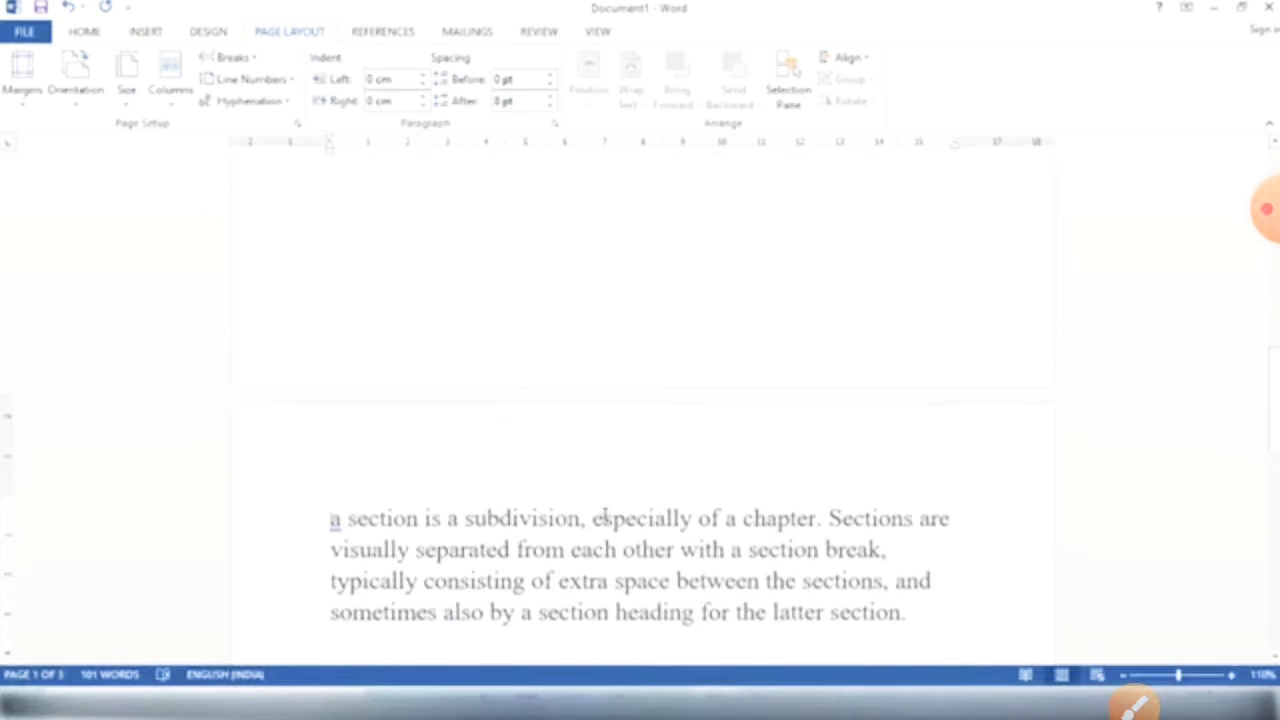
scroll(600, 518, down, 5)
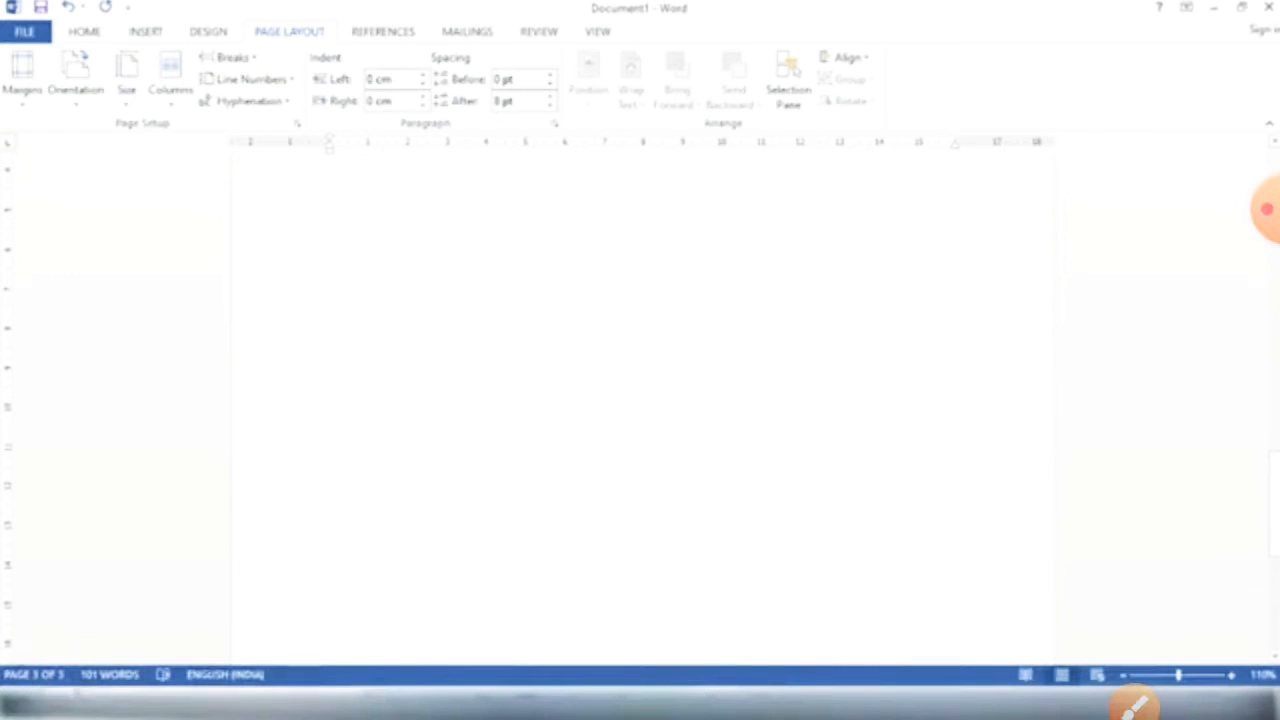
scroll(527, 530, up, 4)
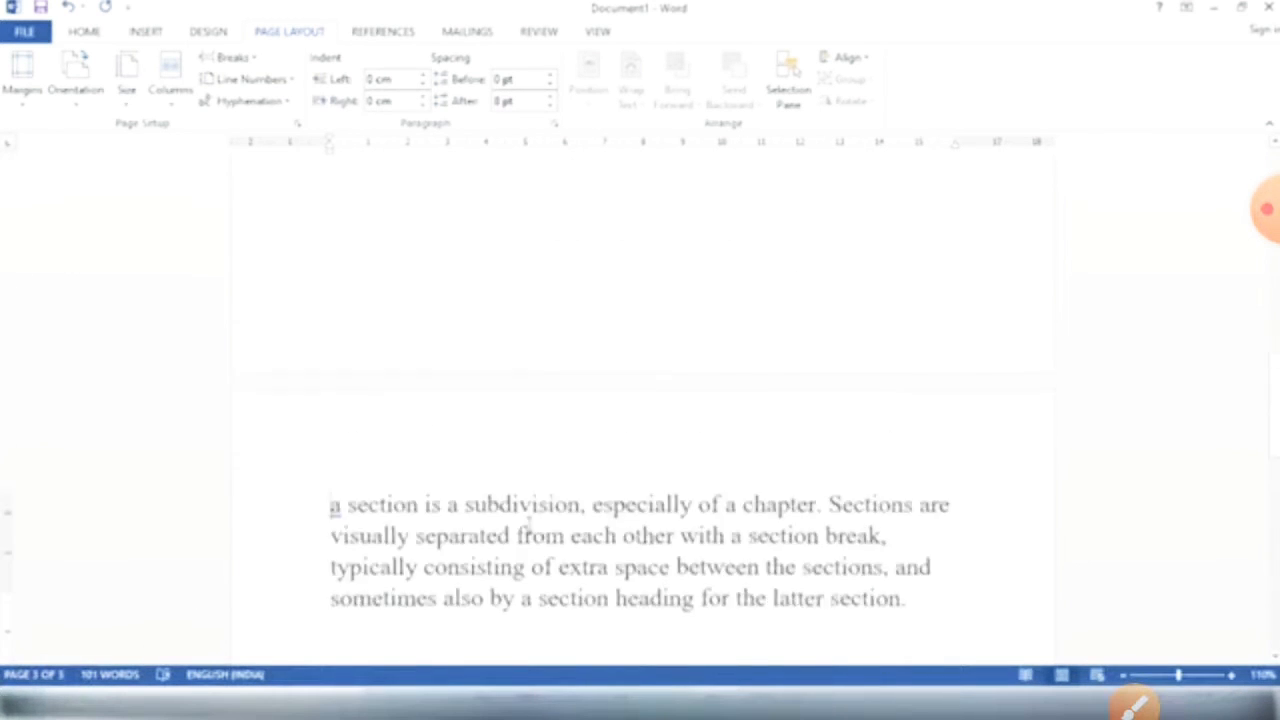
scroll(527, 520, down, 5)
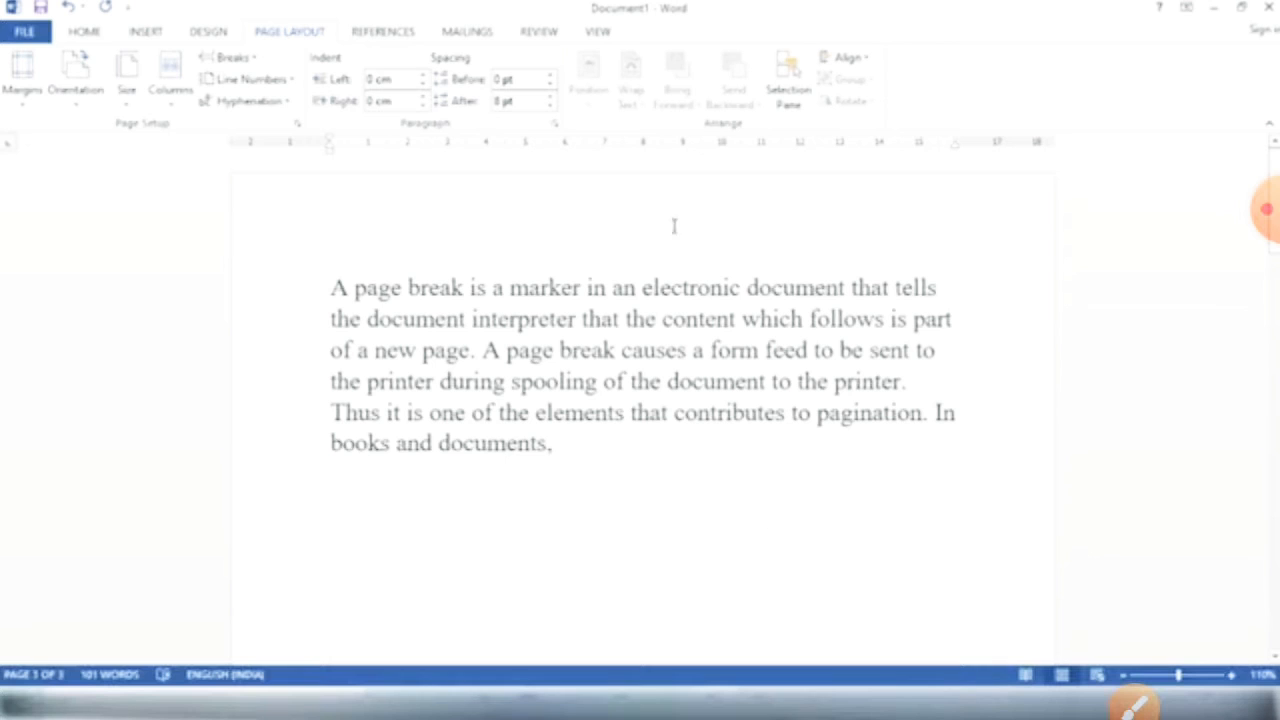
text(a section is a subdivision, especially of a chapter. Sections are visually separated from each other with a section break, typically consisting of extra space between the sections, and sometimes also by a section heading for the latter section.)
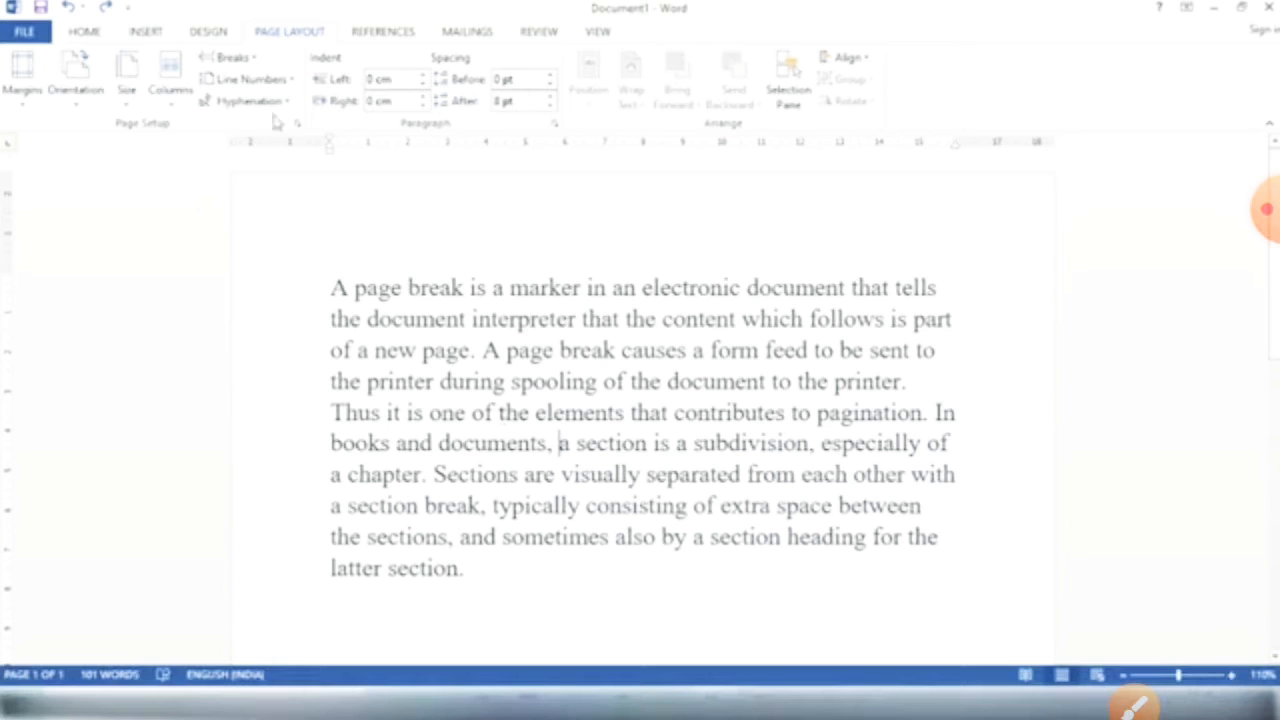
Insert the Odd Page section break after "books and documents," again
click(235, 57)
click(340, 440)
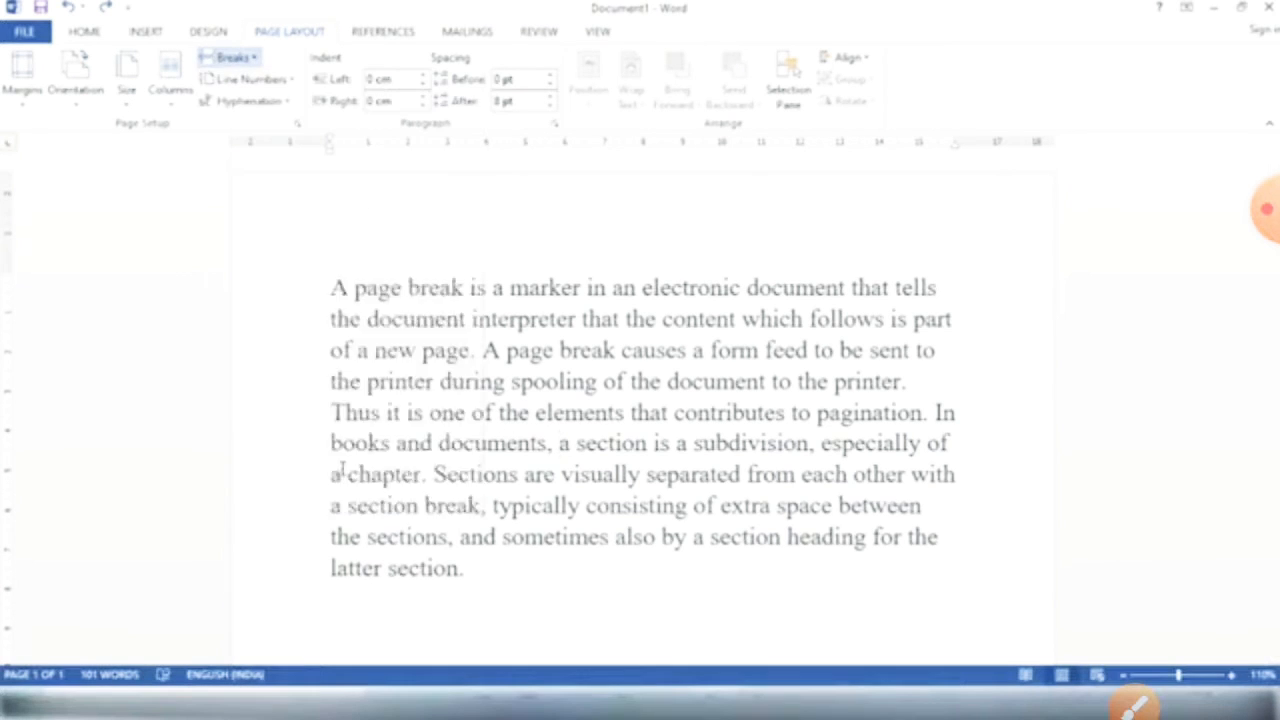
scroll(551, 457, up, 10)
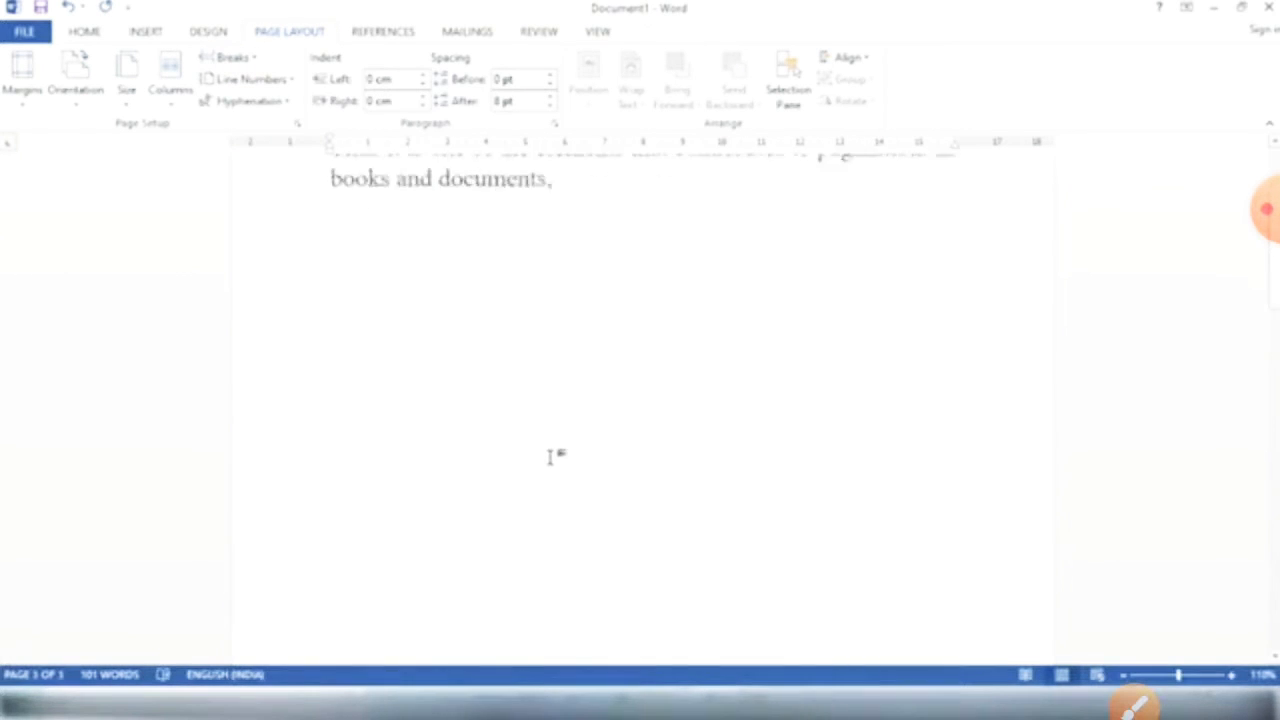
Show the paragraph marks and hidden formatting symbols to examine the section break, and hide them again
click(94, 38)
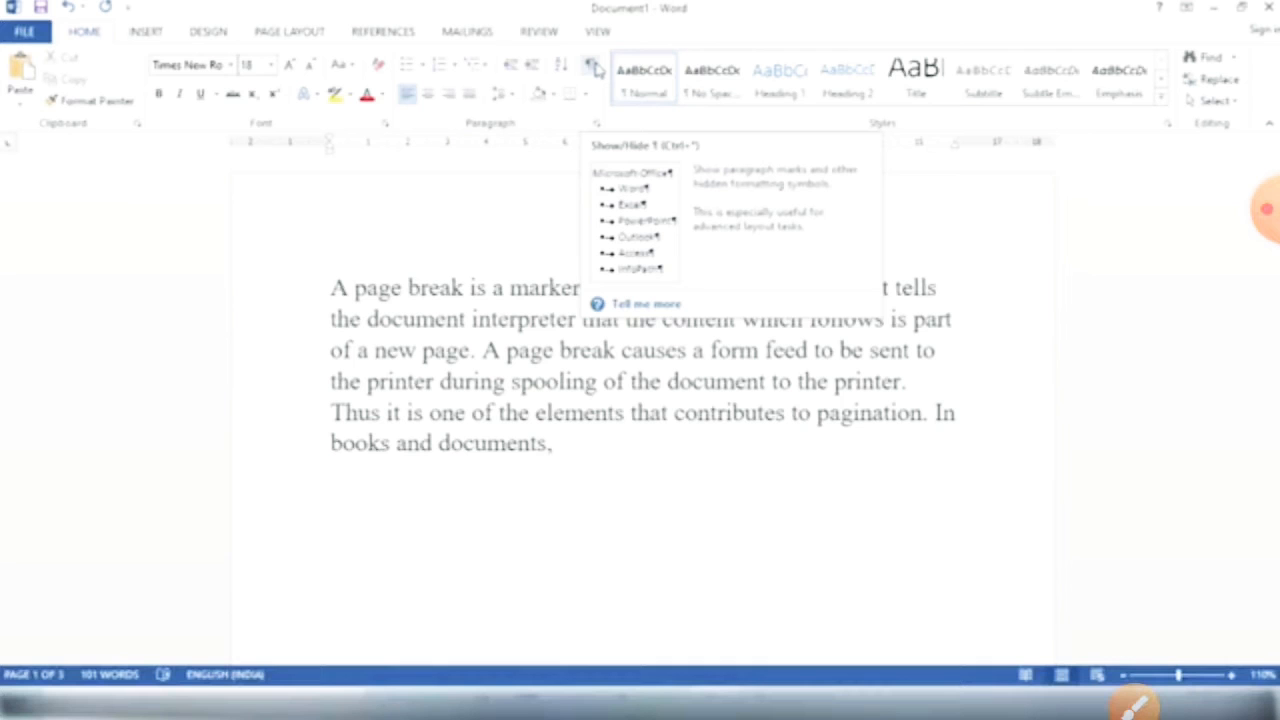
click(593, 66)
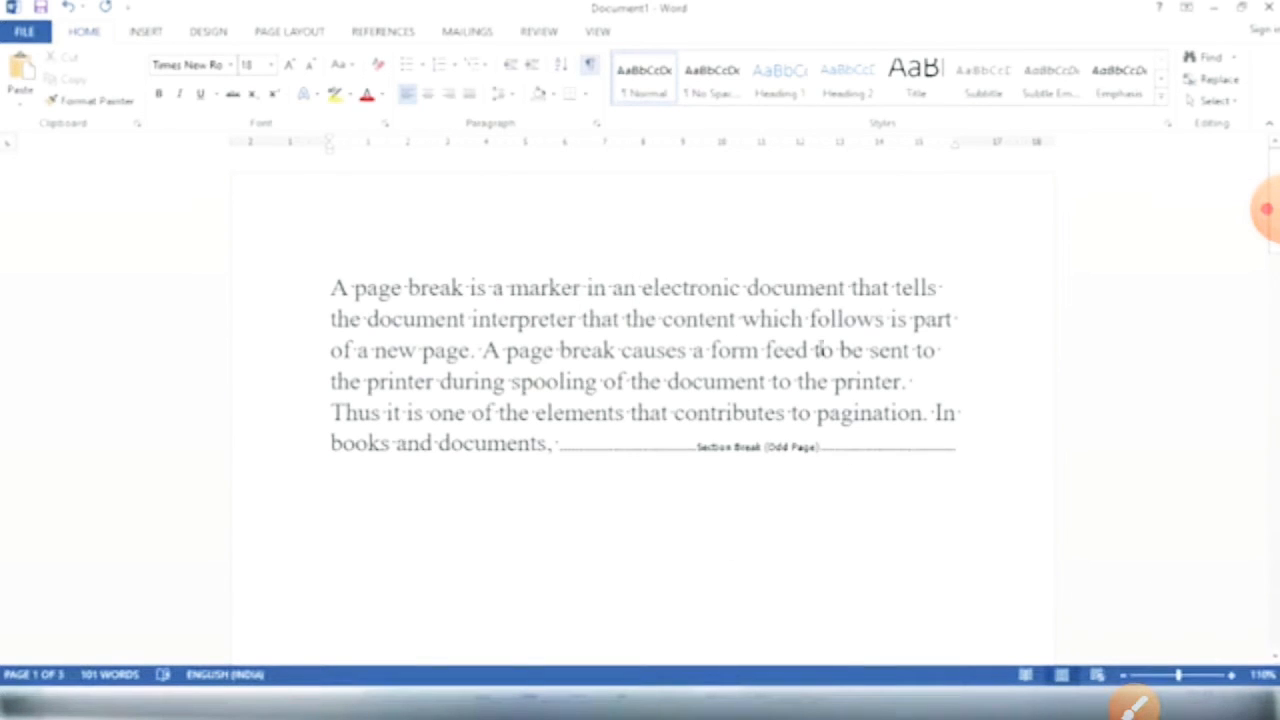
click(595, 66)
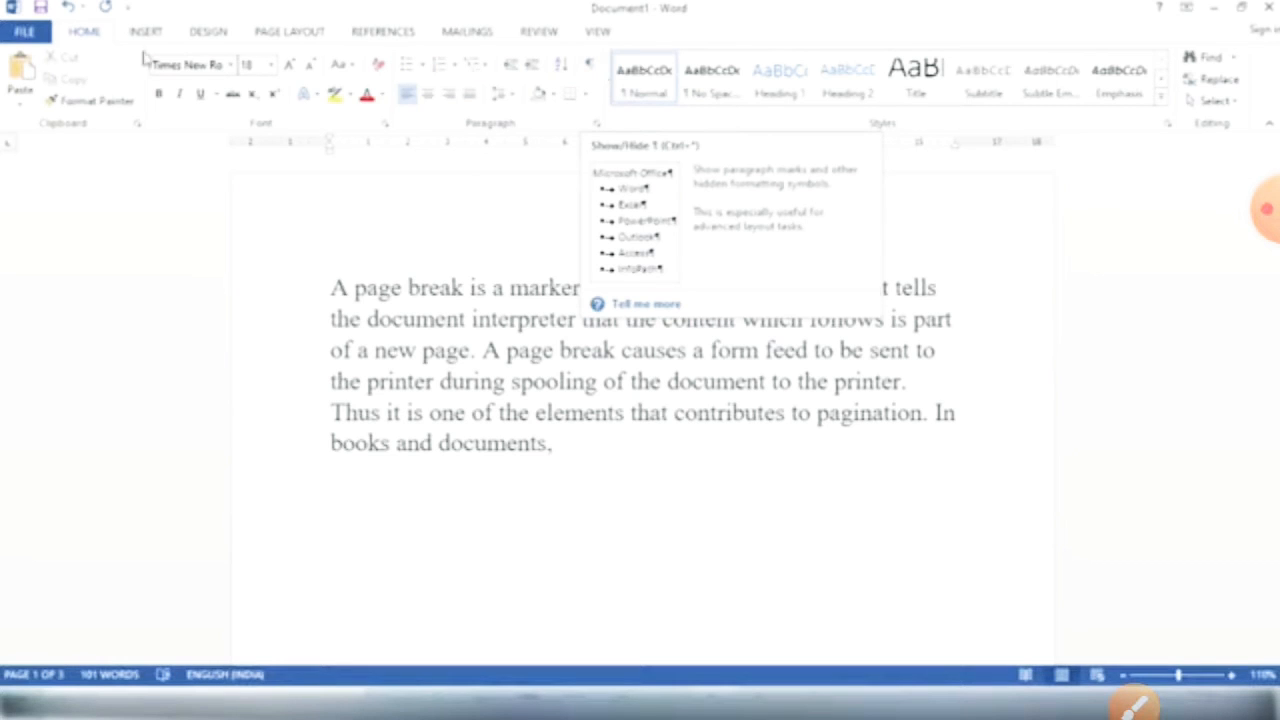
Delete the Odd Page section break at the end of "books and documents," to rejoin the paragraph
click(559, 444)
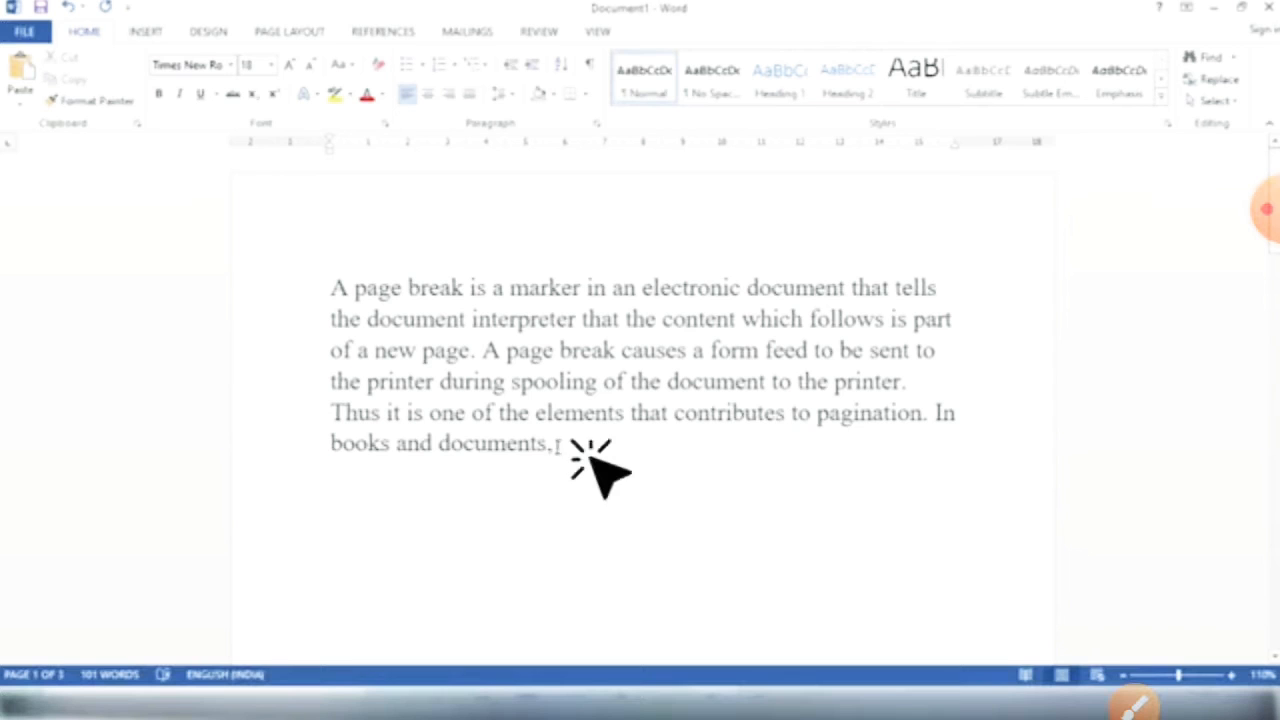
triple_click(559, 444)
click(559, 446)
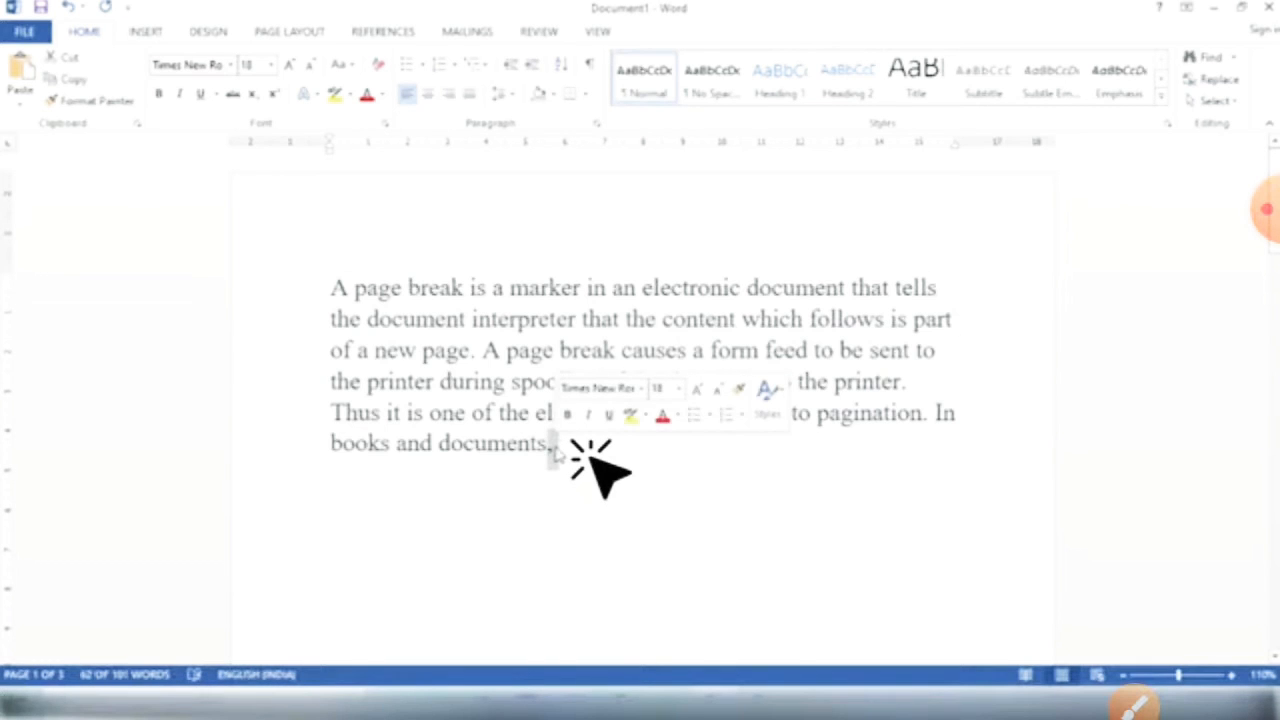
key(Delete)
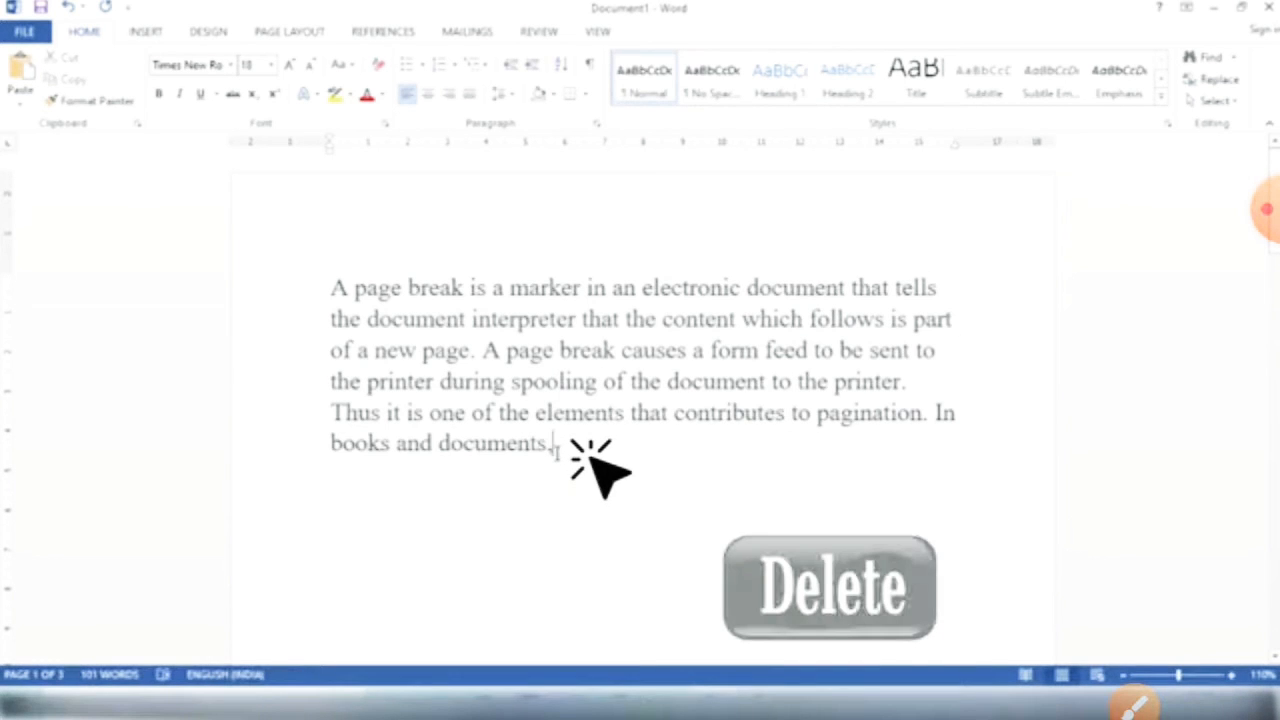
key(Delete)
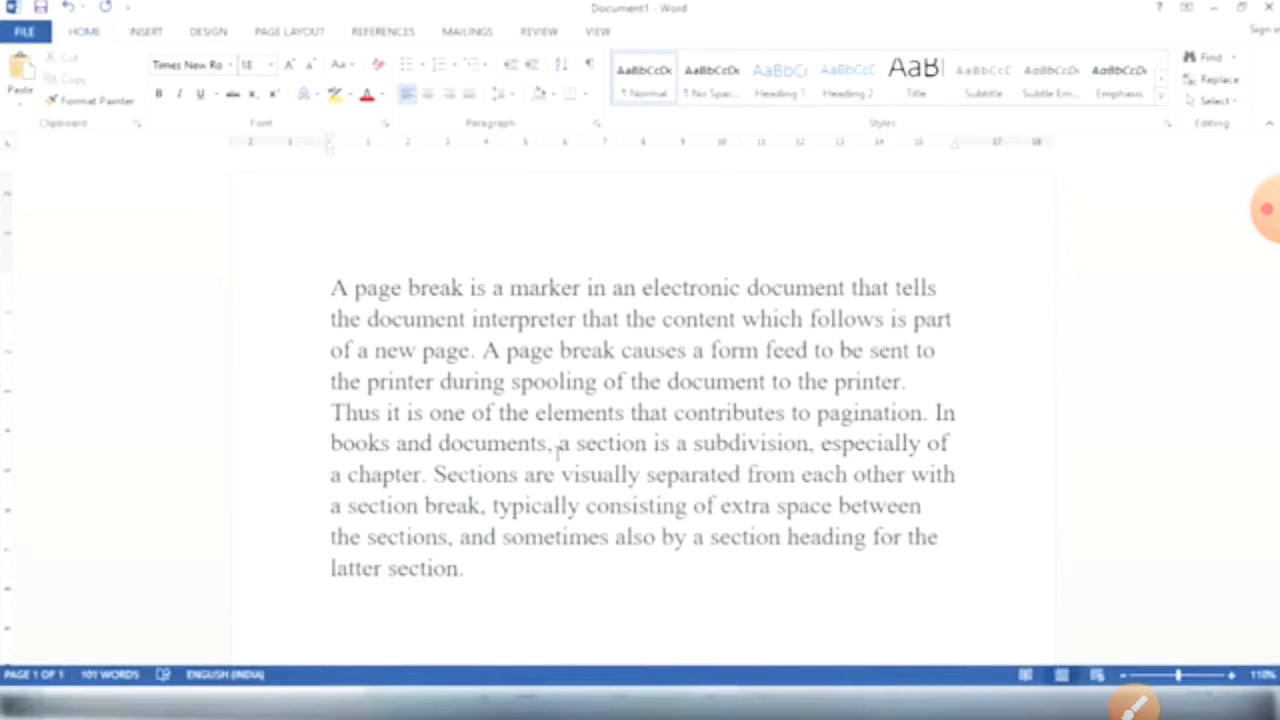
drag(600, 586, 260, 322)
click(422, 472)
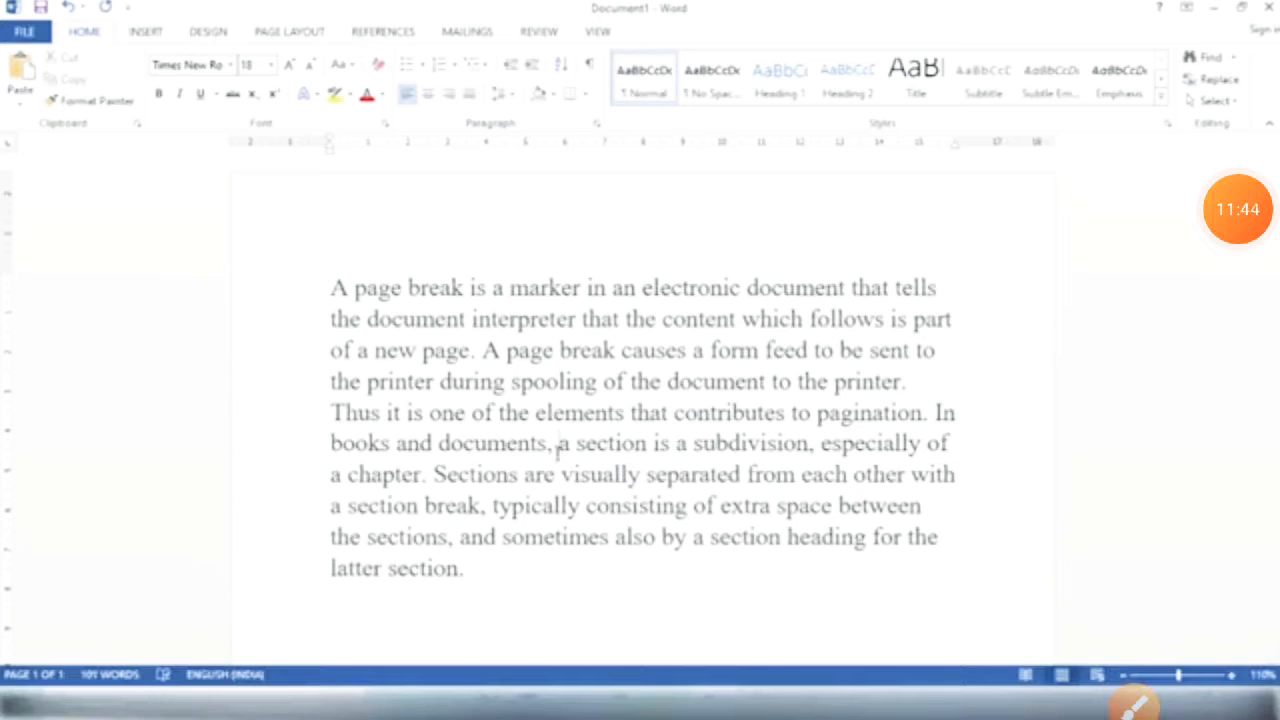
drag(600, 583, 260, 322)
click(424, 474)
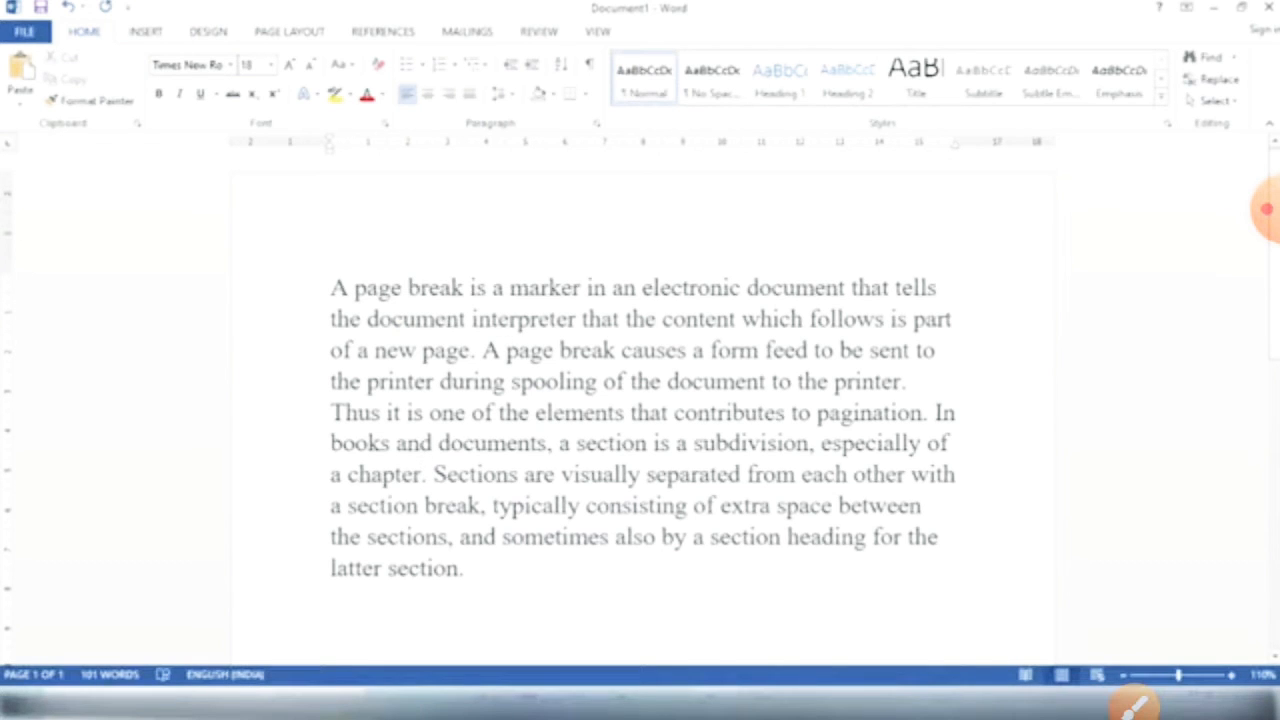
Insert blank lines before "Thus it is one of the elements" until that text moves onto the second page
click(333, 412)
key(Return)
key(Return)
key(Return)
key(Return)
key(Return)
key(Return)
key(Return)
key(Return)
key(Return)
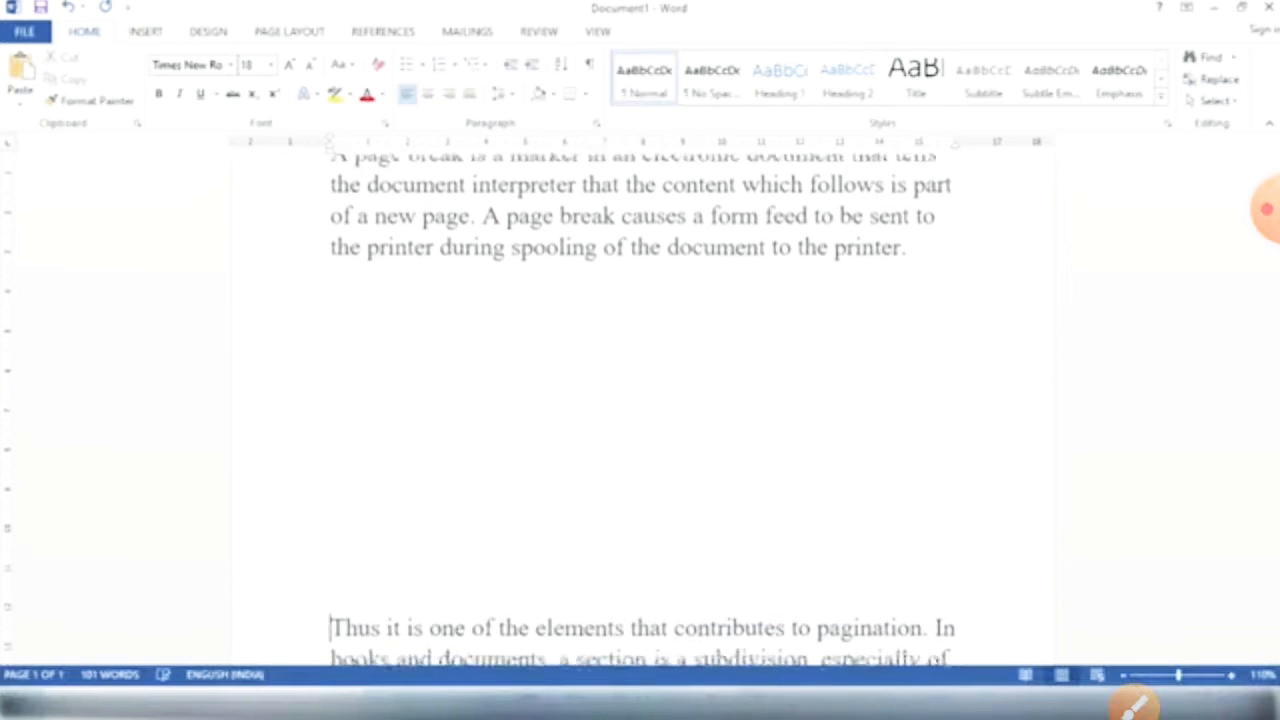
key(Return)
key(Return)
key(Return)
key(Return)
key(Return)
key(Return)
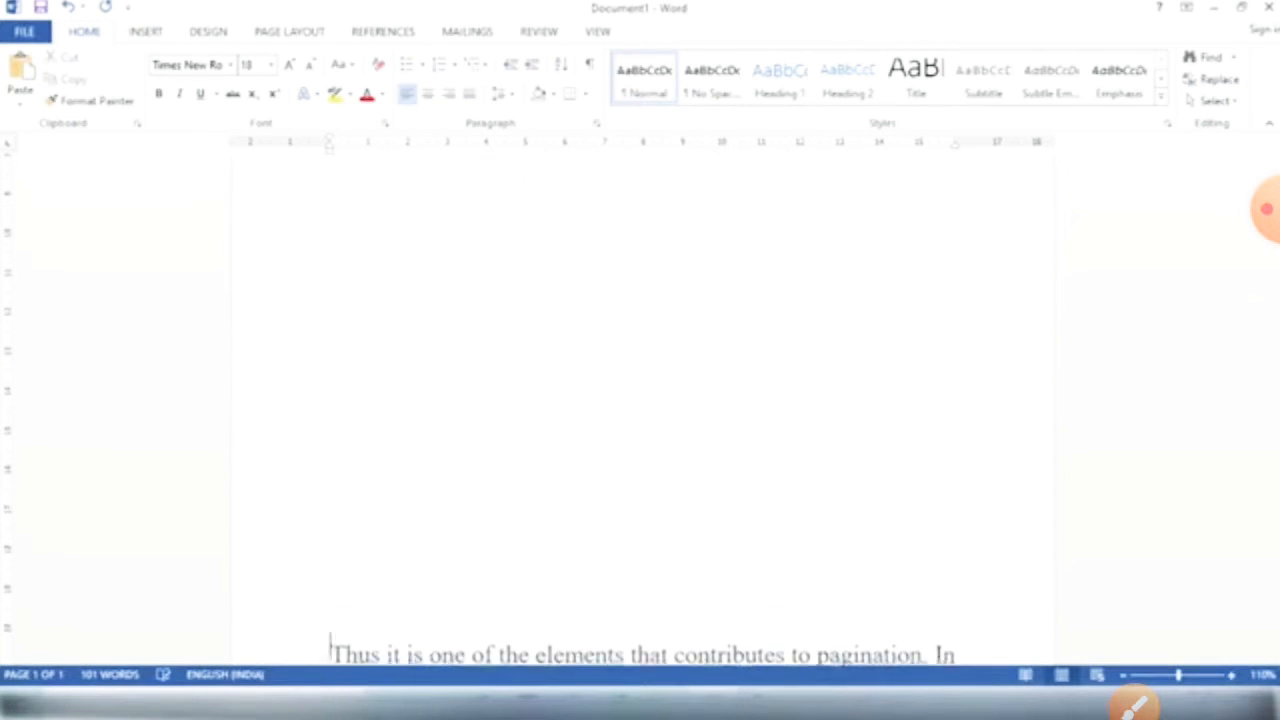
key(Return)
key(Return)
key(Return)
key(Return)
key(Return)
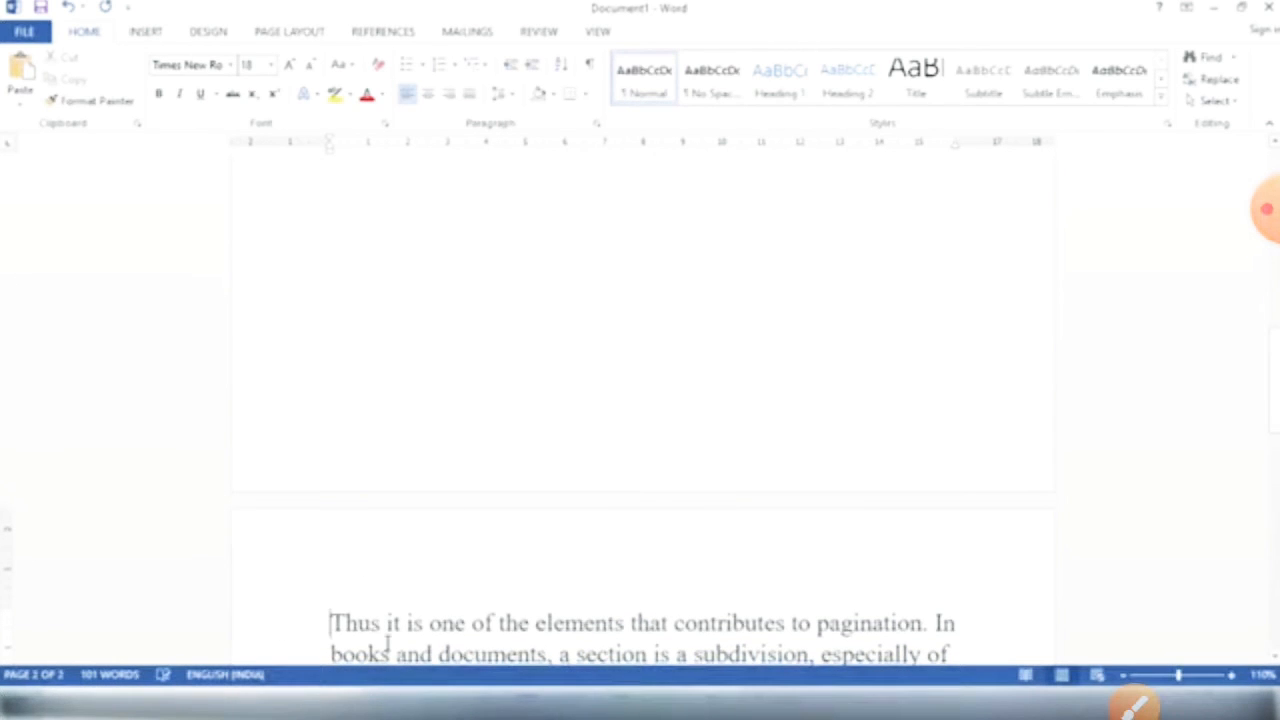
Remove the blank lines before "Thus it is one of the elements" to rejoin it with the preceding text
key(BackSpace)
key(BackSpace)
key(BackSpace)
key(BackSpace)
key(BackSpace)
key(BackSpace)
key(BackSpace)
key(BackSpace)
key(BackSpace)
key(BackSpace)
key(BackSpace)
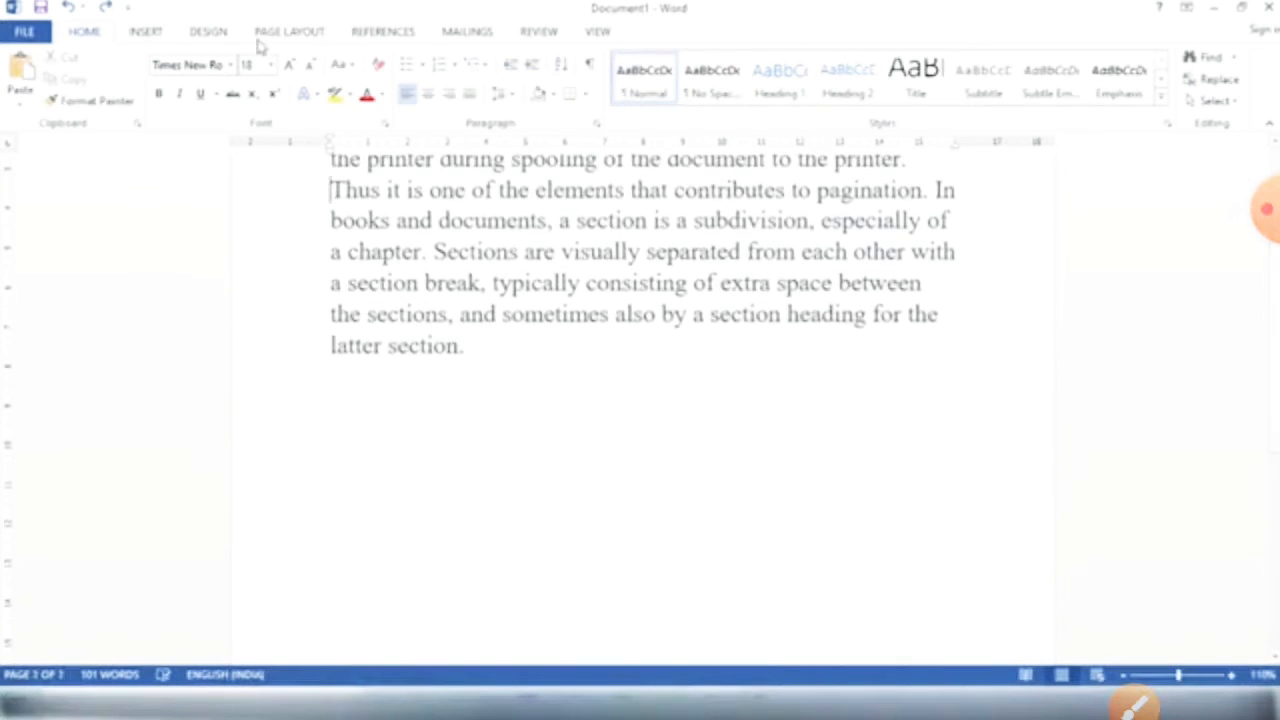
scroll(569, 287, up, 2)
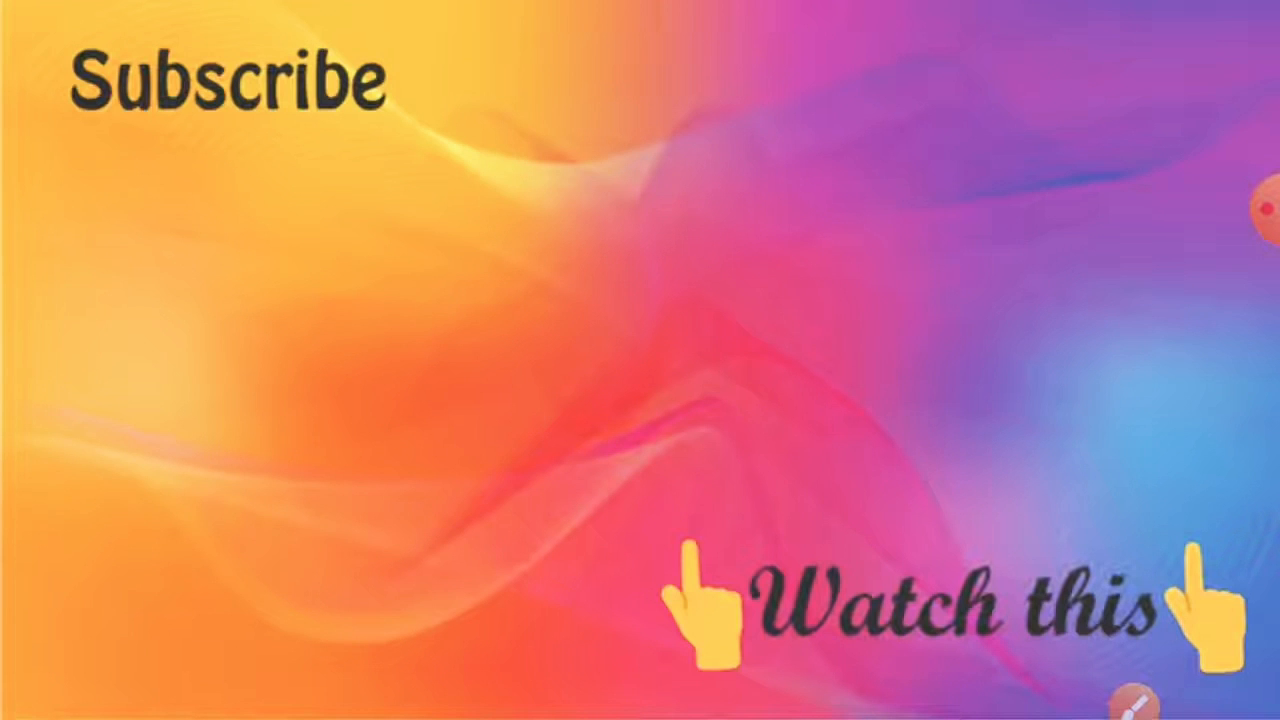
click(1267, 209)
click(1158, 148)
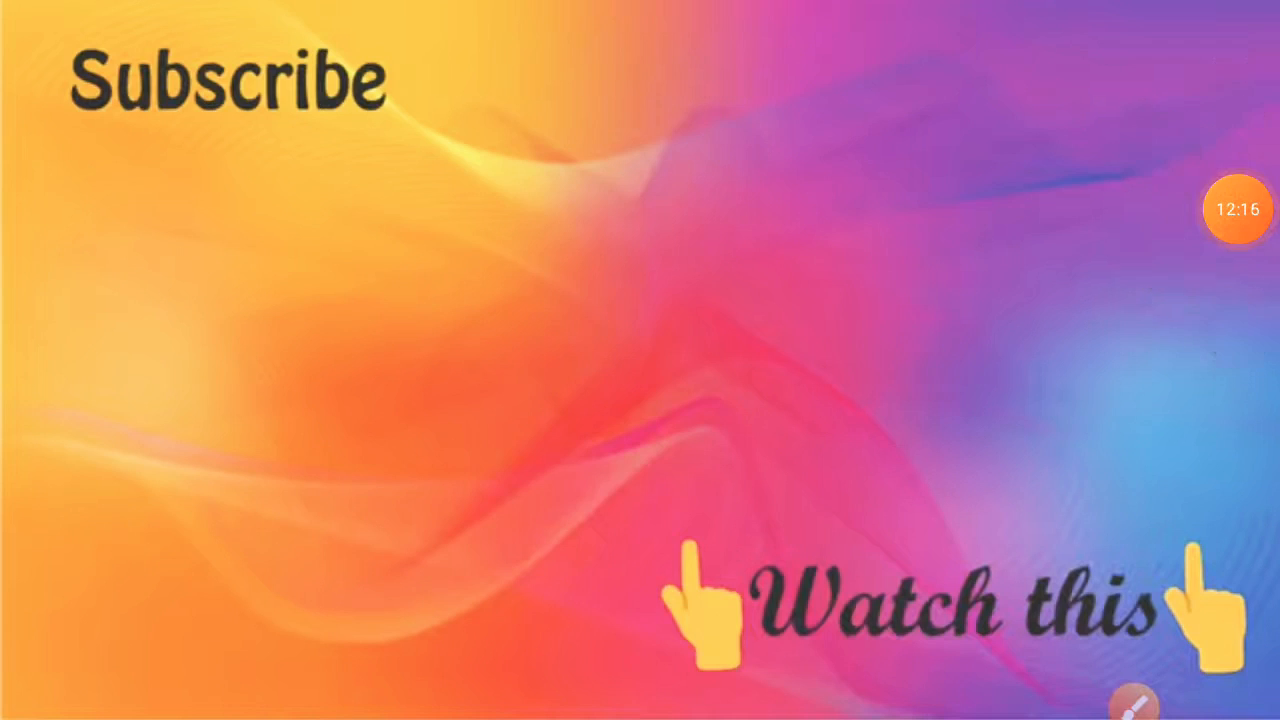
click(1238, 209)
click(1238, 209)
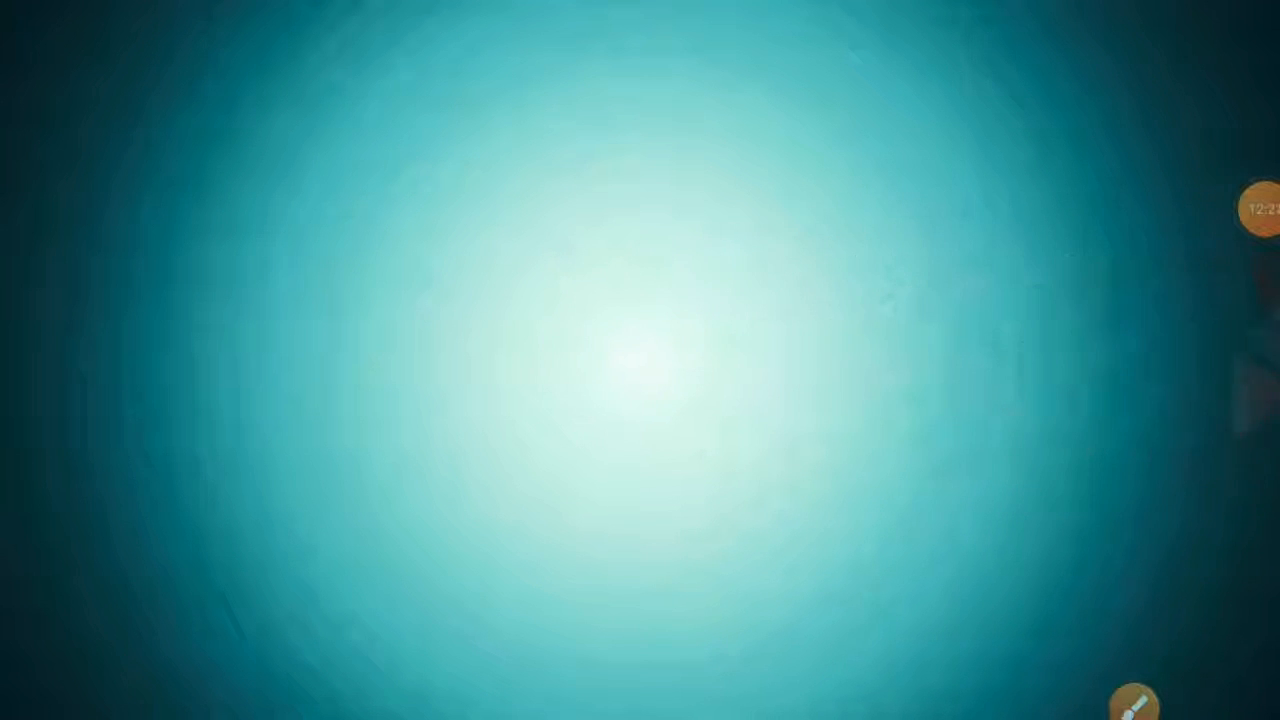
click(1258, 209)
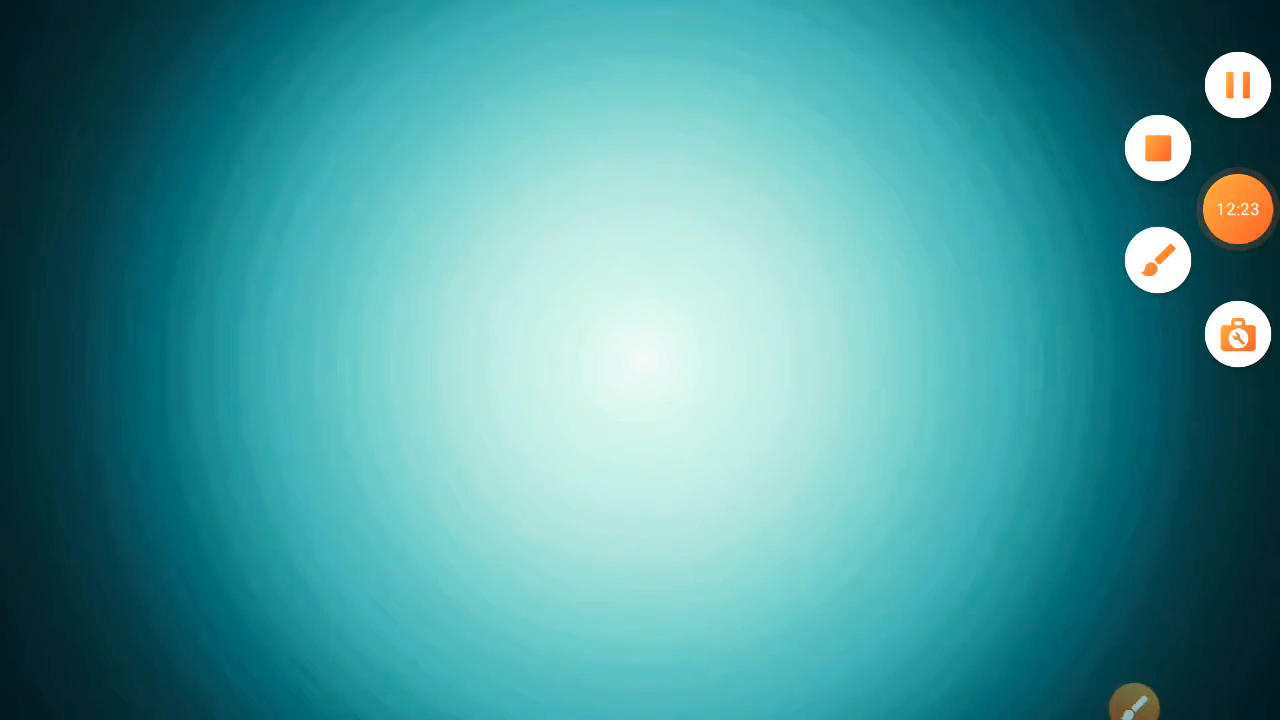